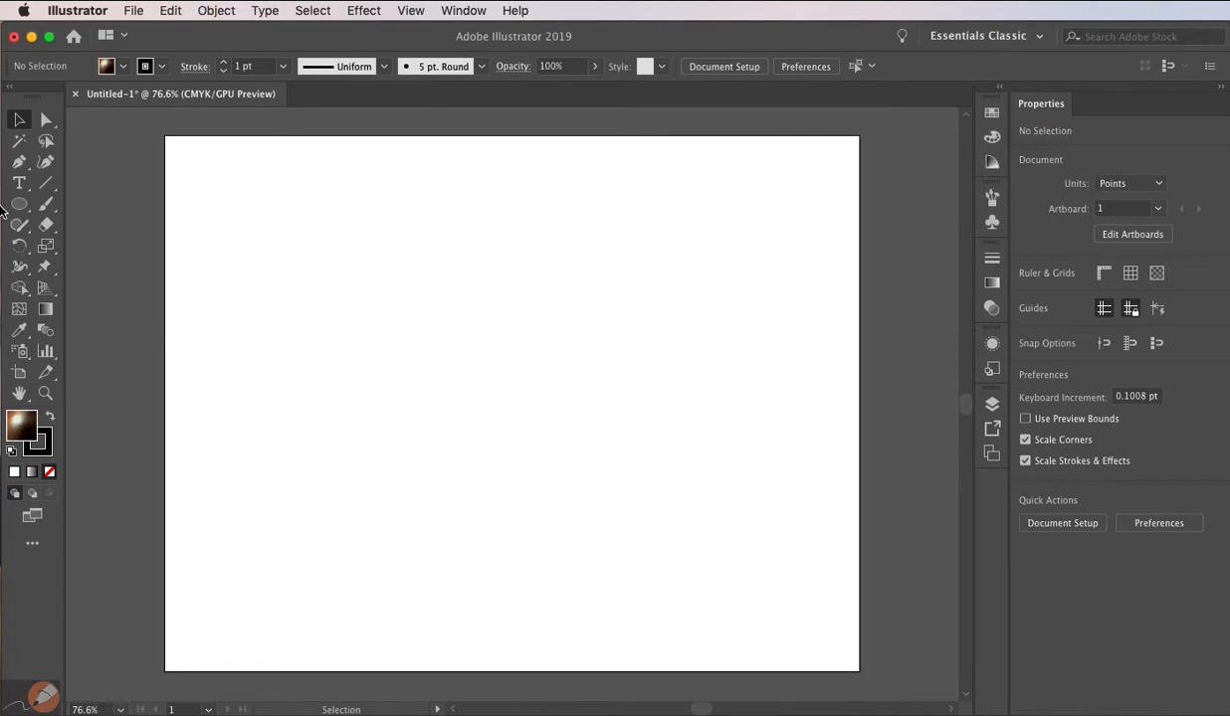
Draw a circle about 413 pt in diameter on the artboard and fill it with a freeform gradient in Points mode
click(19, 204)
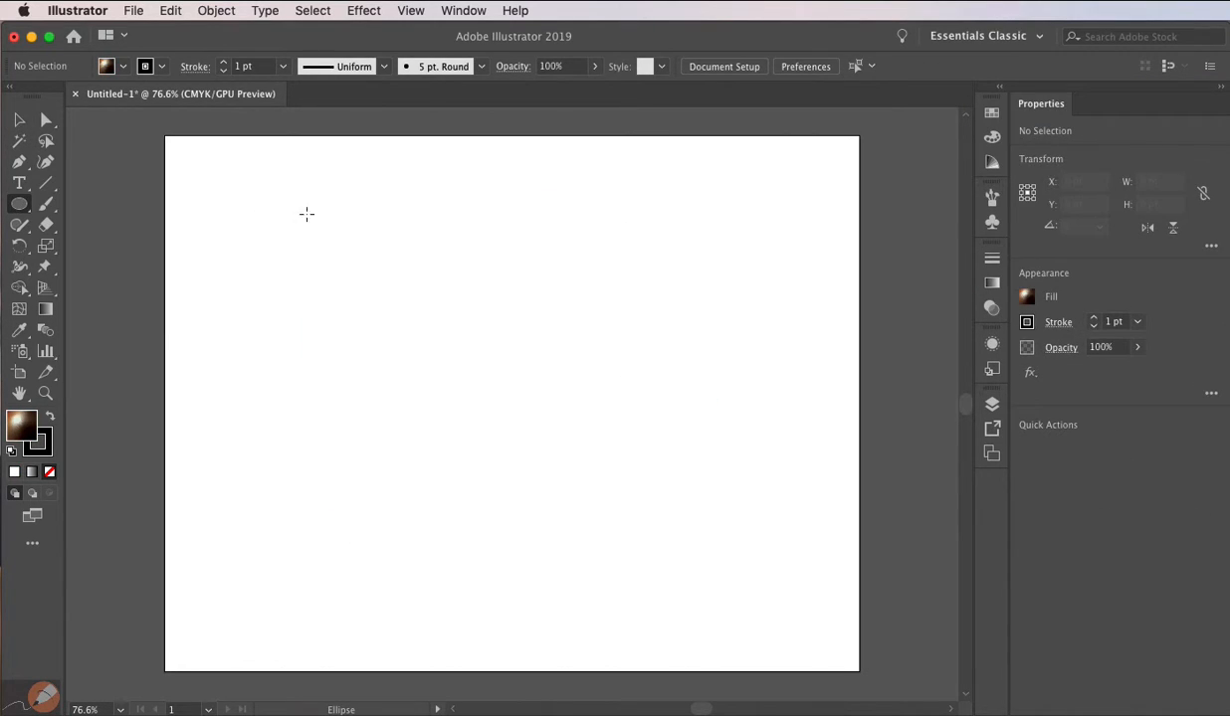
mouse_move(308, 226)
mouse_down()
mouse_move(442, 368)
mouse_move(711, 571)
mouse_move(668, 537)
mouse_up()
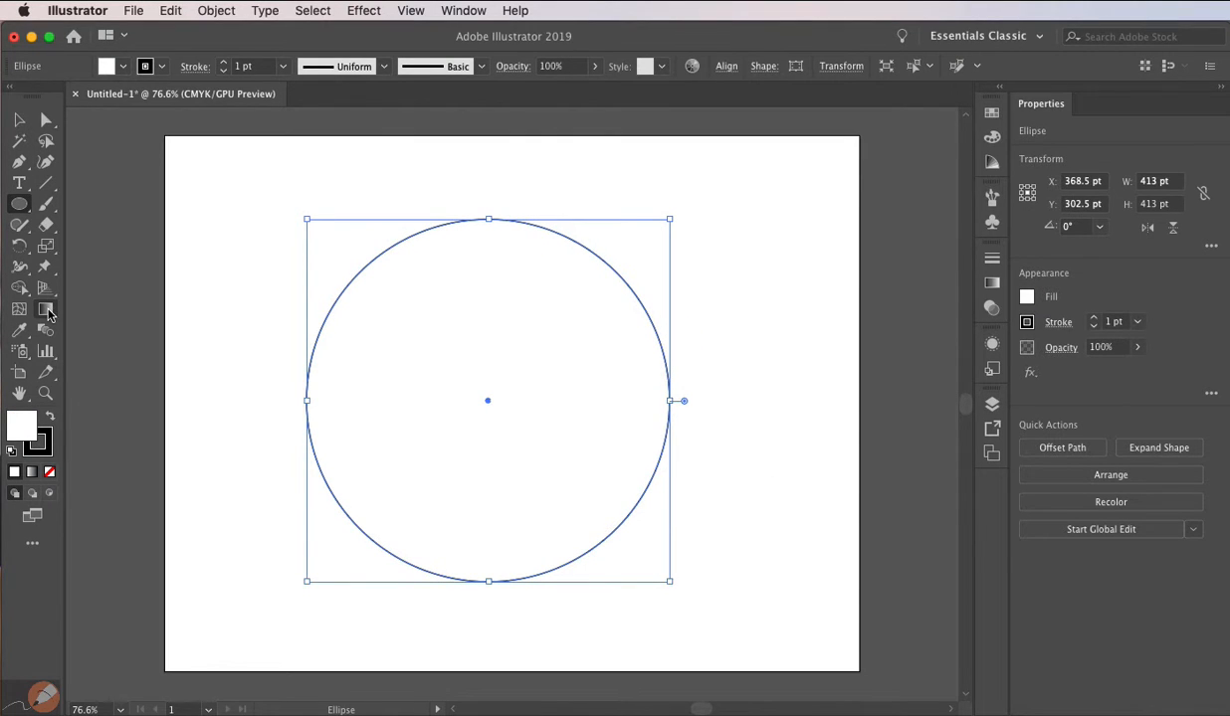
click(45, 311)
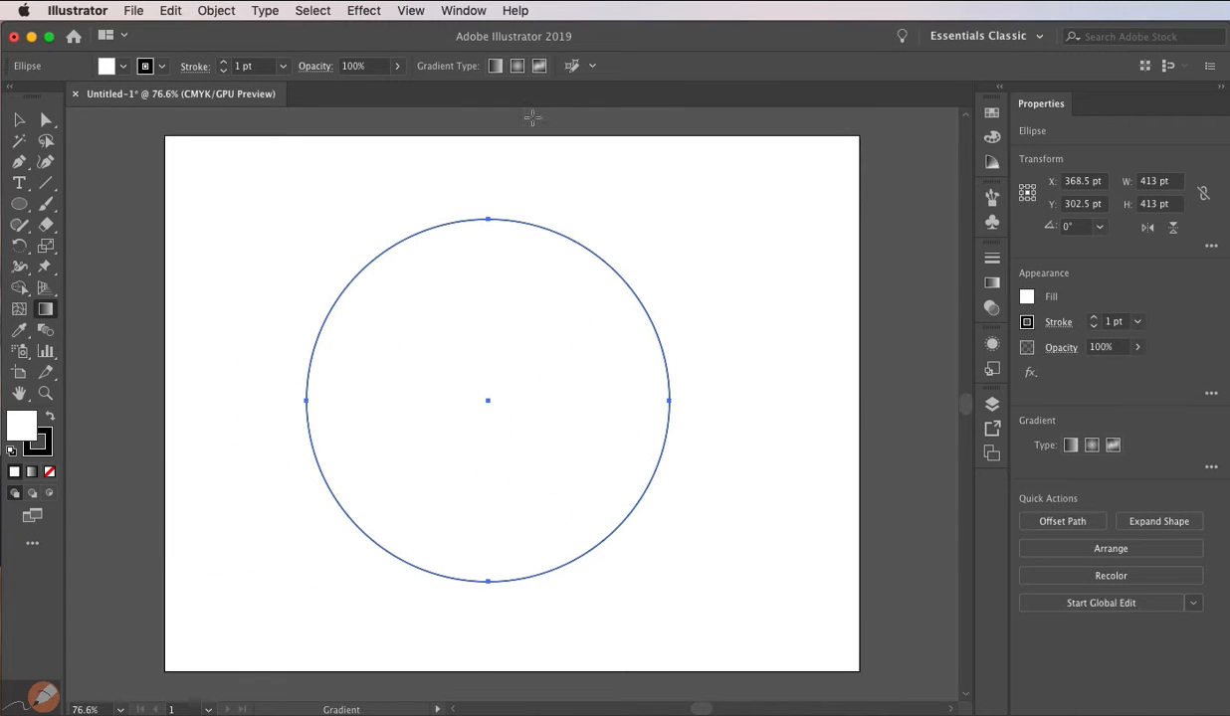
click(453, 10)
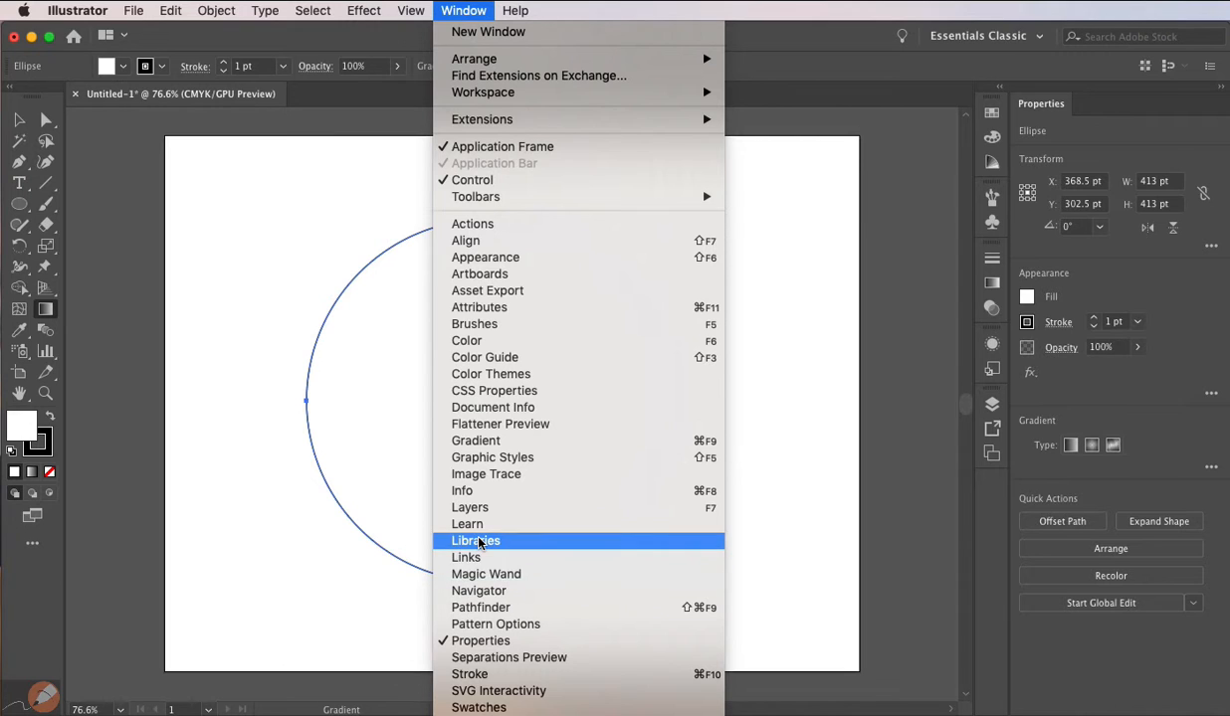
click(459, 442)
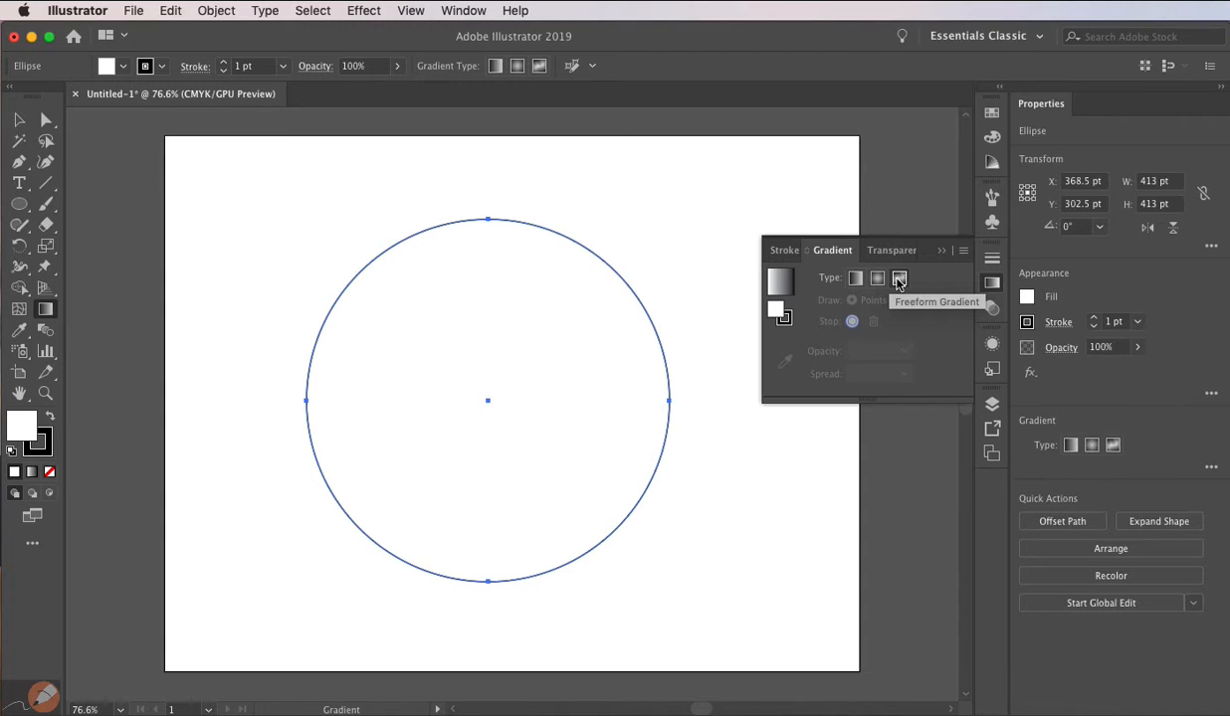
click(941, 252)
click(1149, 522)
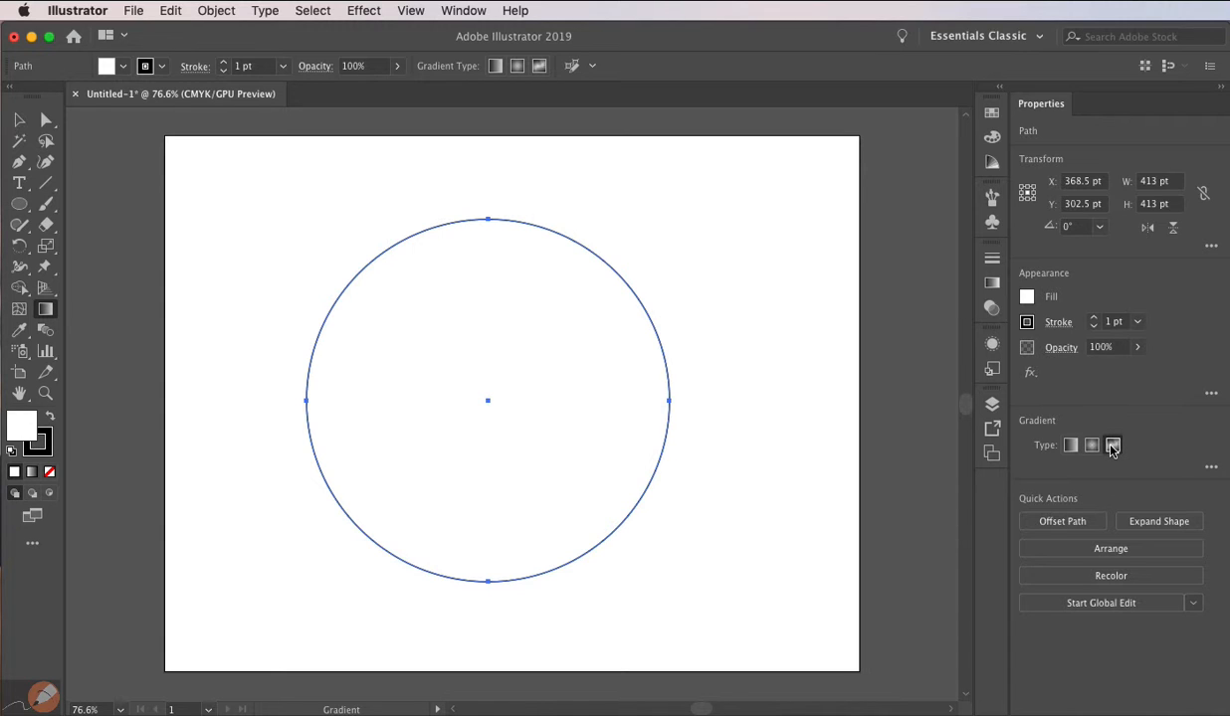
click(468, 529)
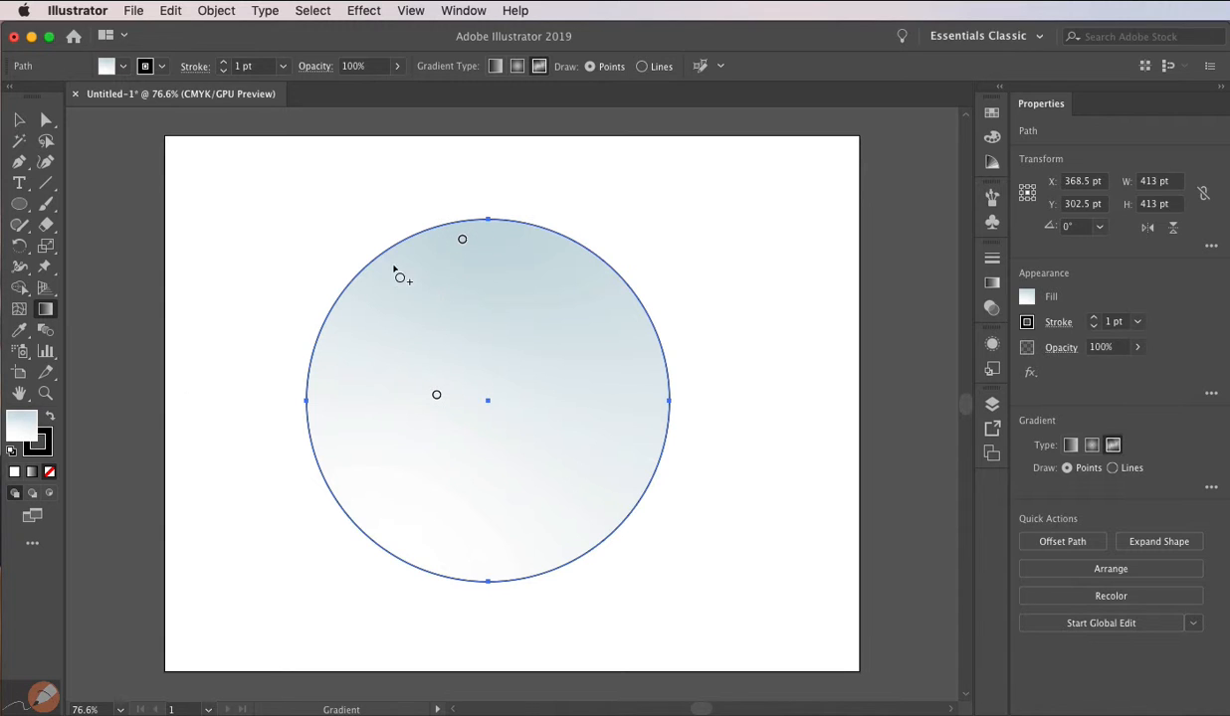
Move the circle's upper color stop slightly down and left, and color it bright blue
drag(463, 241, 445, 275)
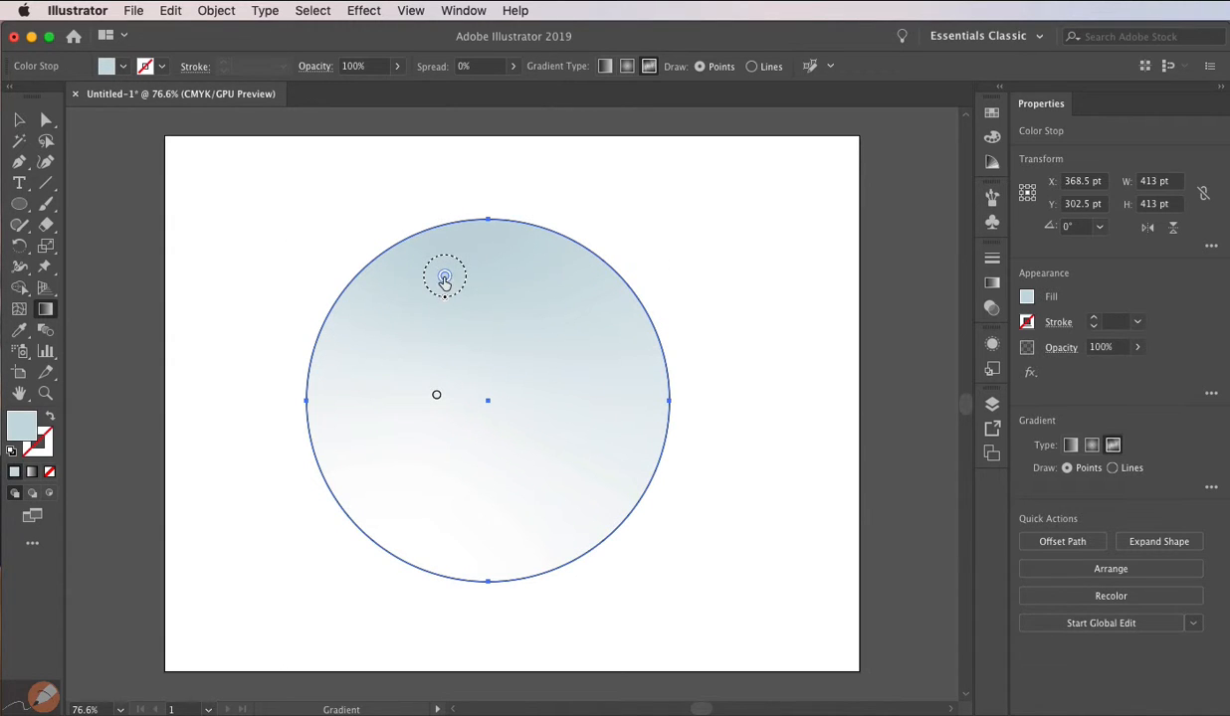
double_click(445, 278)
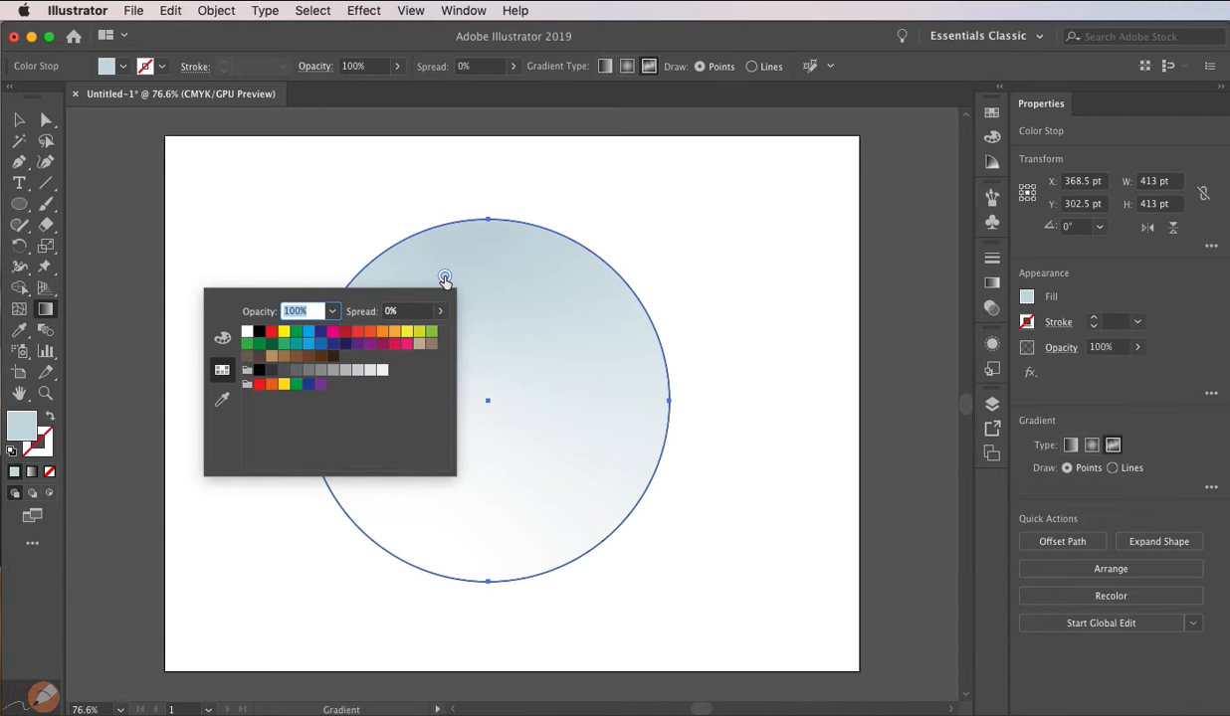
click(310, 334)
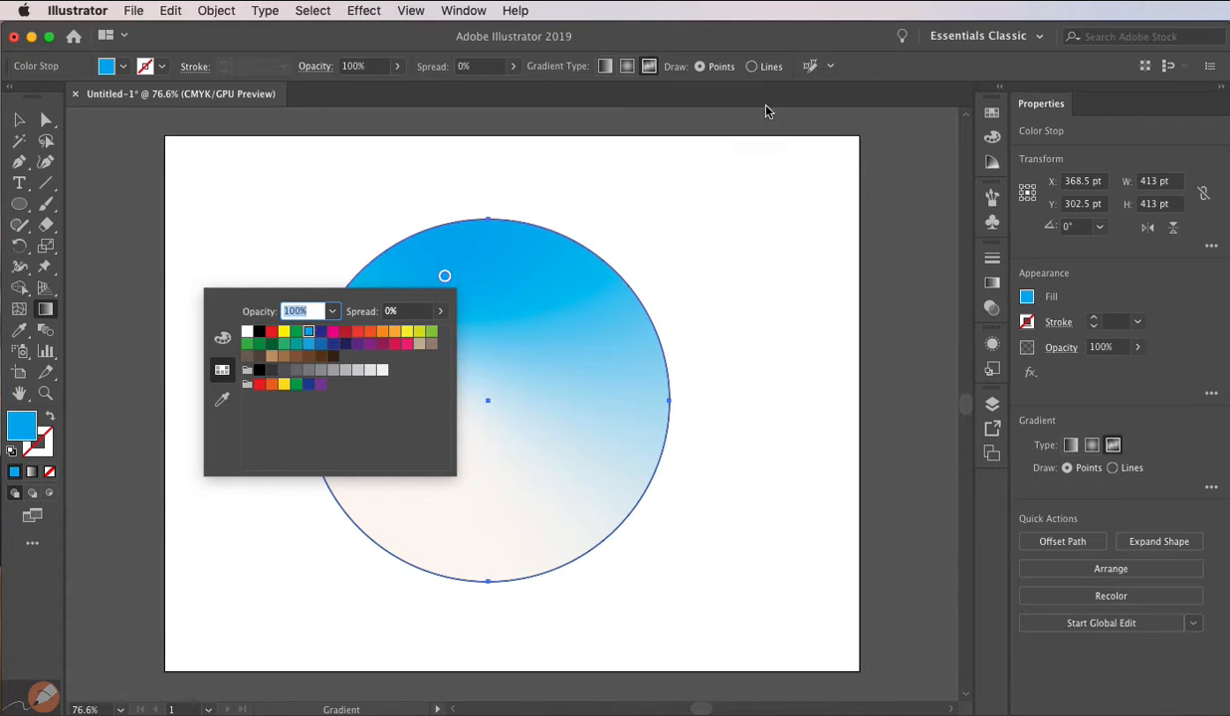
click(537, 320)
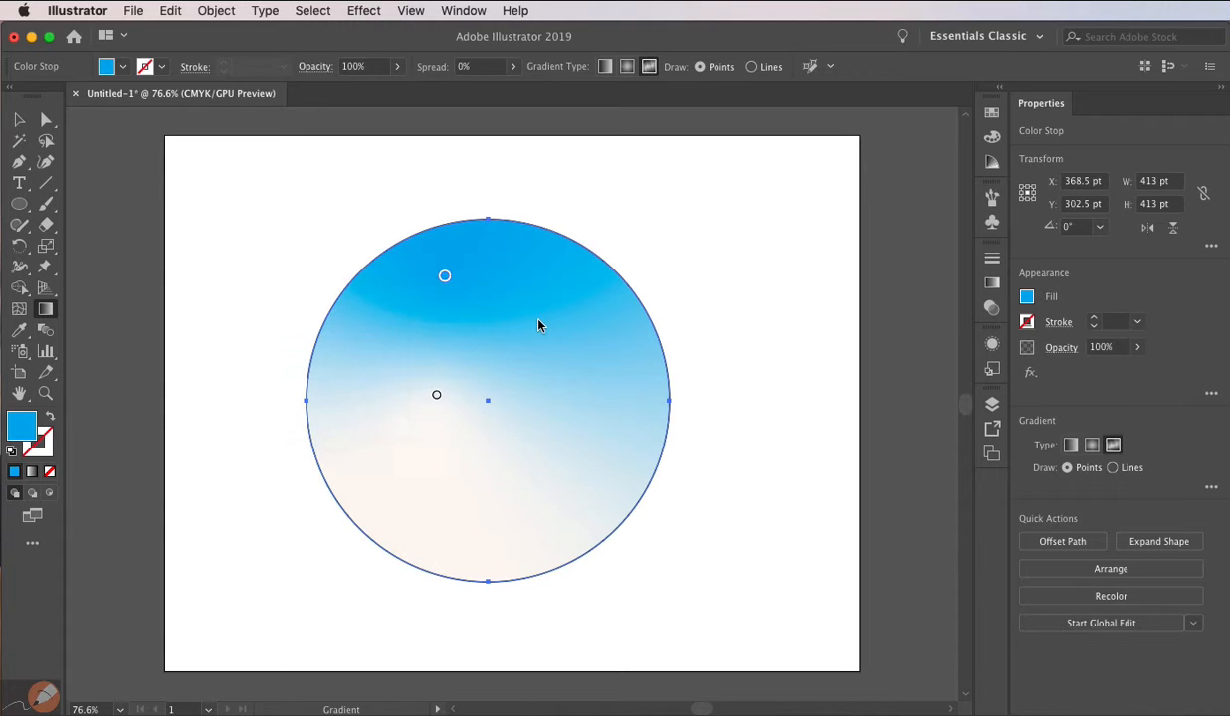
Color the stop near the circle's centre dark red
double_click(437, 399)
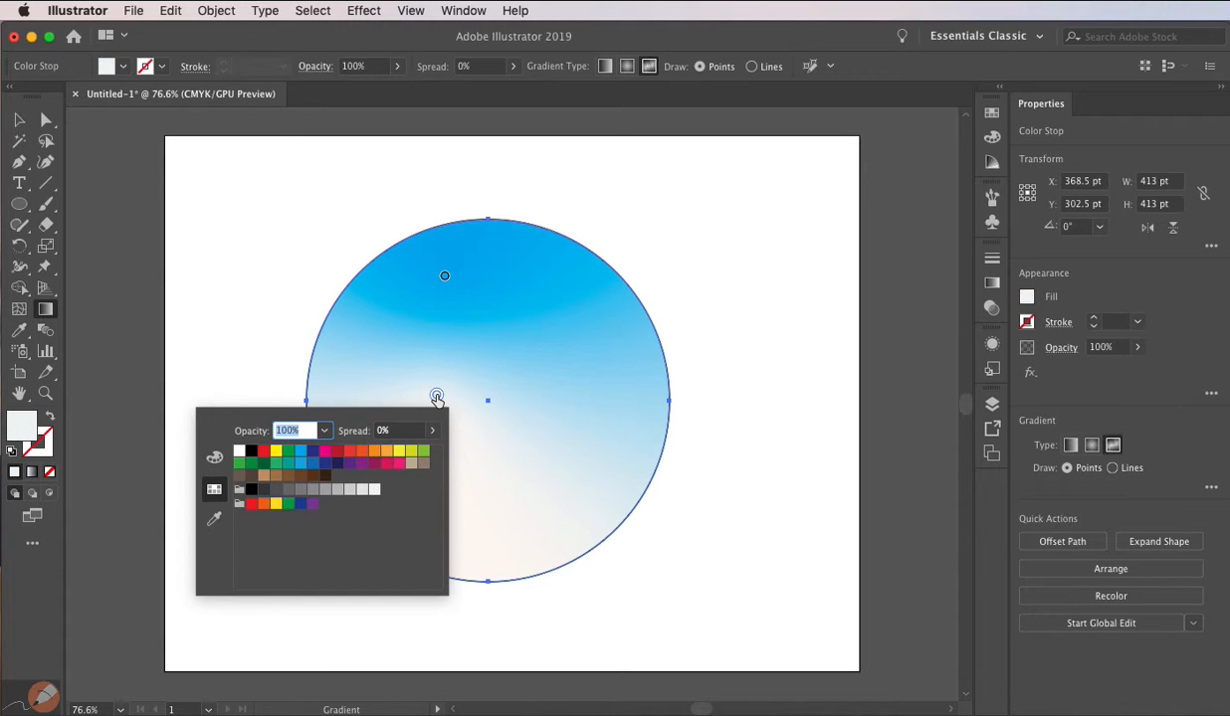
click(336, 452)
click(537, 343)
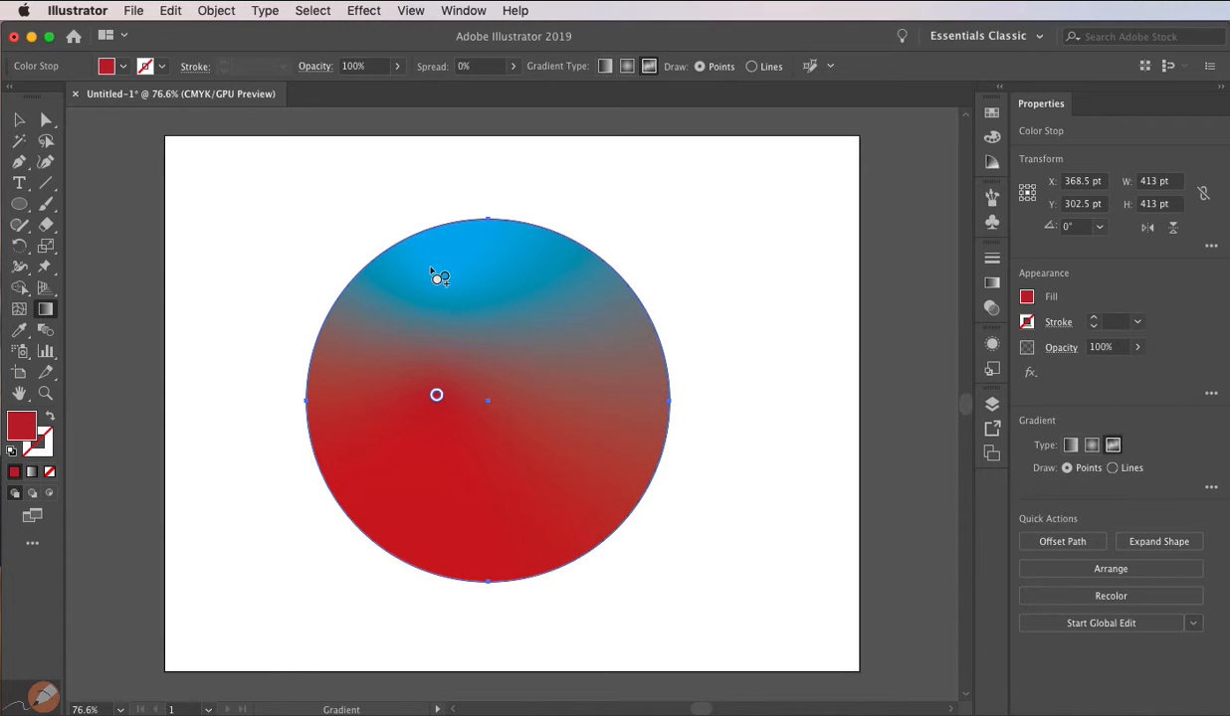
Add three red color stops: right of centre, below centre, and in the circle's lower-left area
click(572, 385)
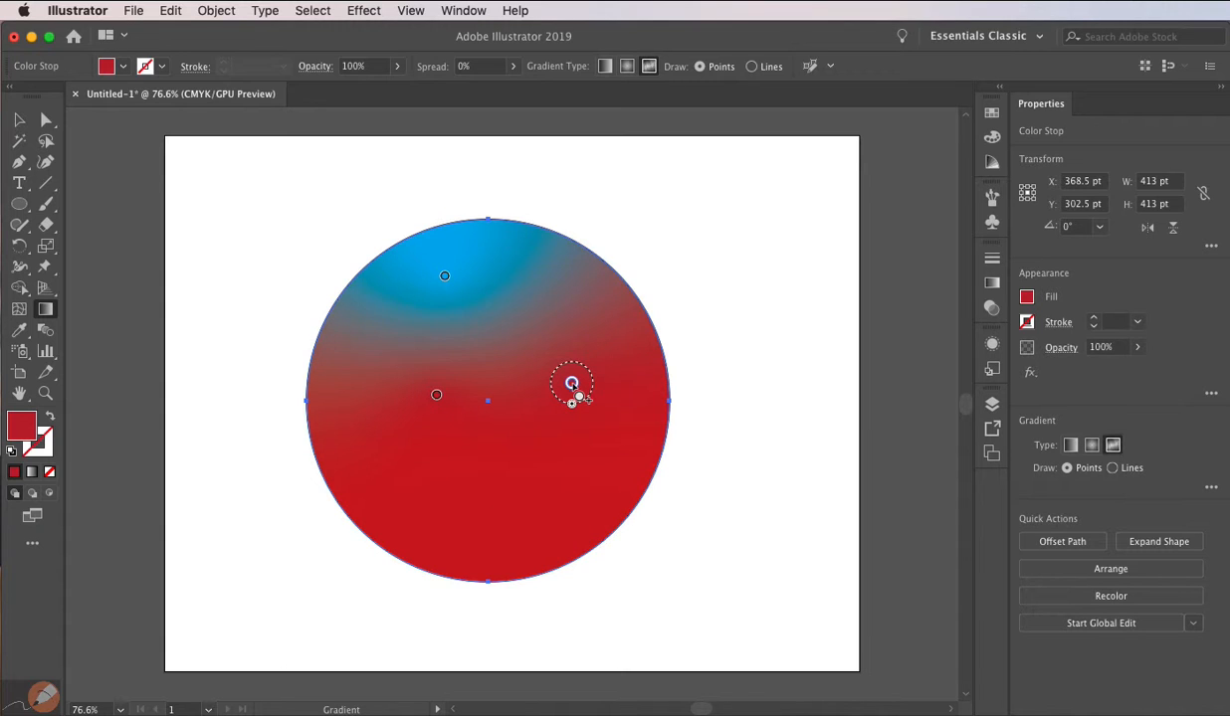
click(523, 473)
click(409, 511)
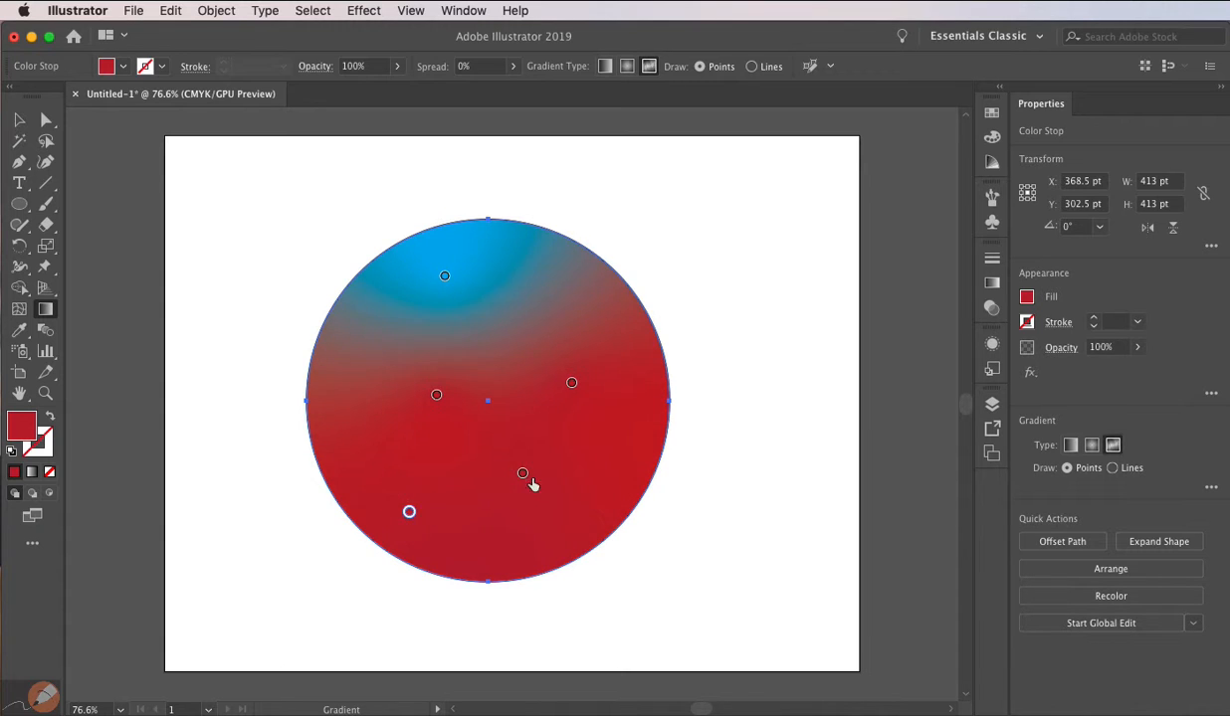
Darken the lower-left color stop to a very dark maroon
double_click(19, 432)
drag(200, 288, 202, 322)
click(431, 163)
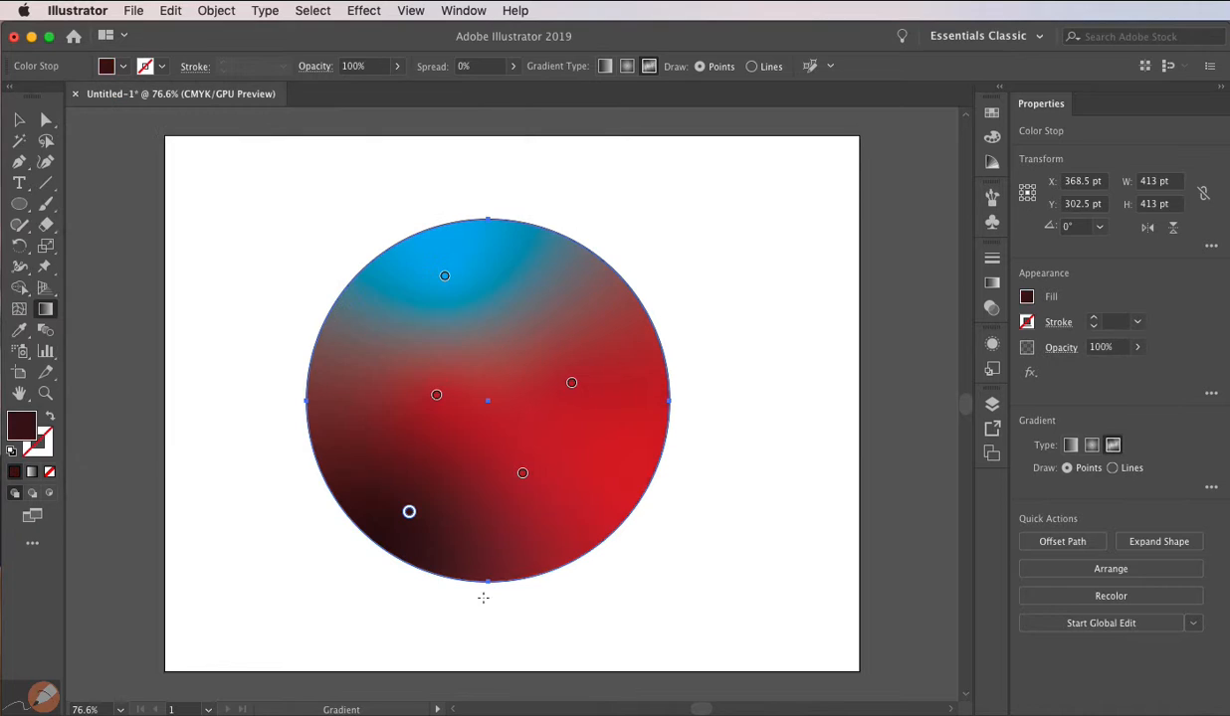
Add three dark maroon color stops along the circle's lower-right, right and upper-right edges
click(572, 532)
click(659, 398)
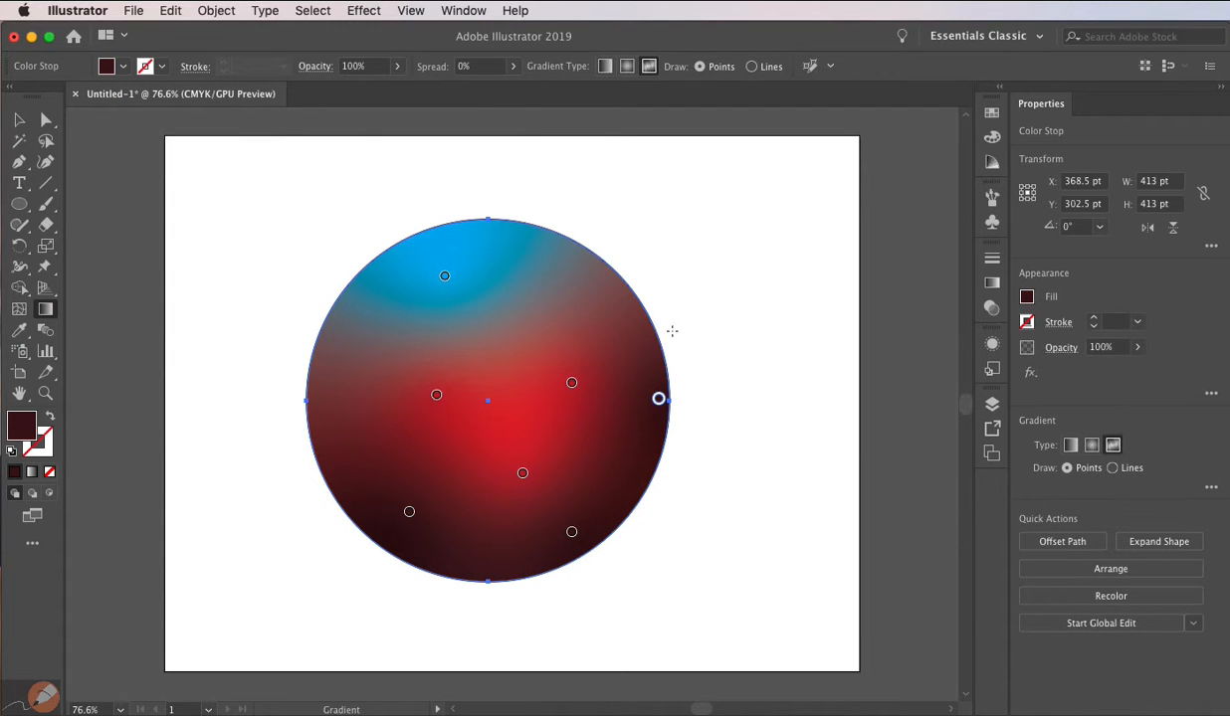
click(618, 276)
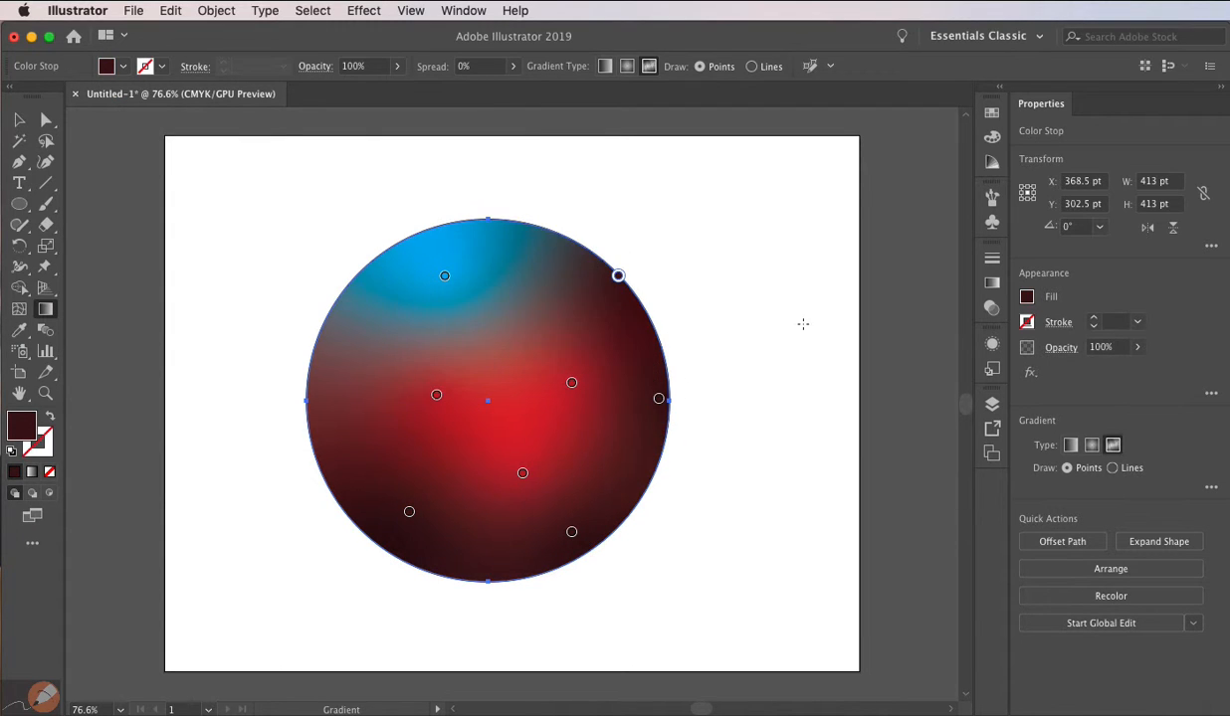
Recolor the stop left of centre light orange and the right-edge stop yellow-green, and deselect the circle
double_click(436, 395)
click(385, 454)
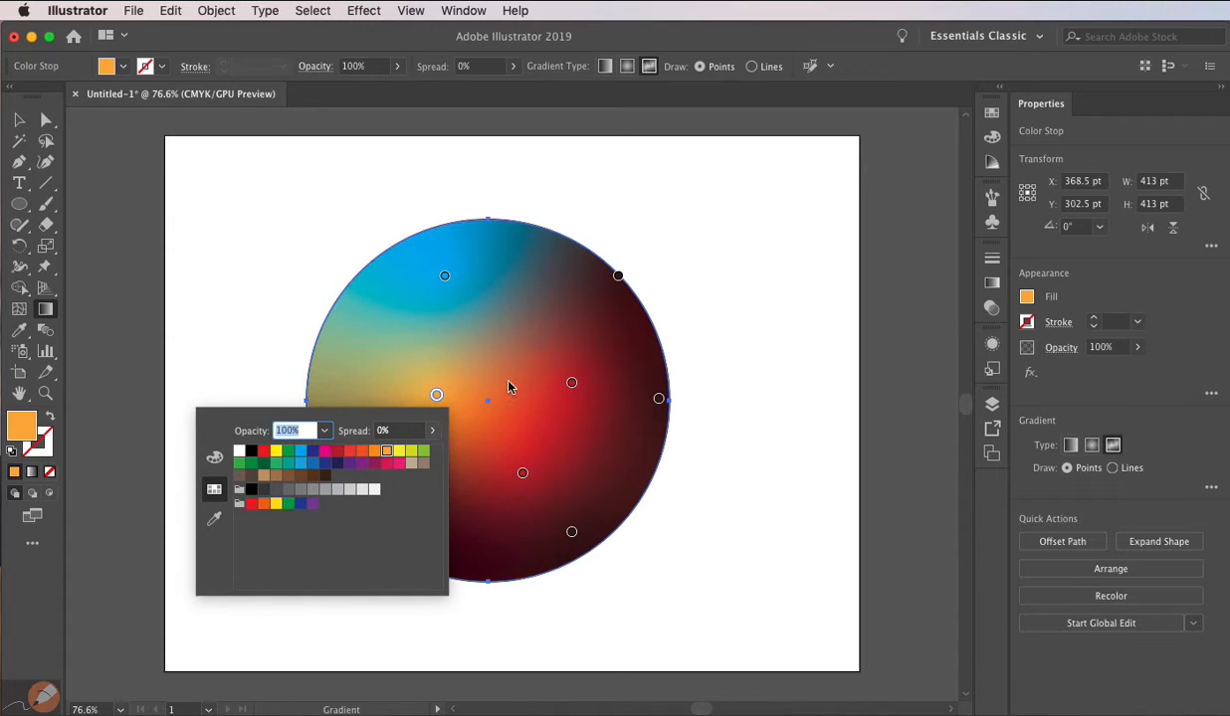
double_click(658, 399)
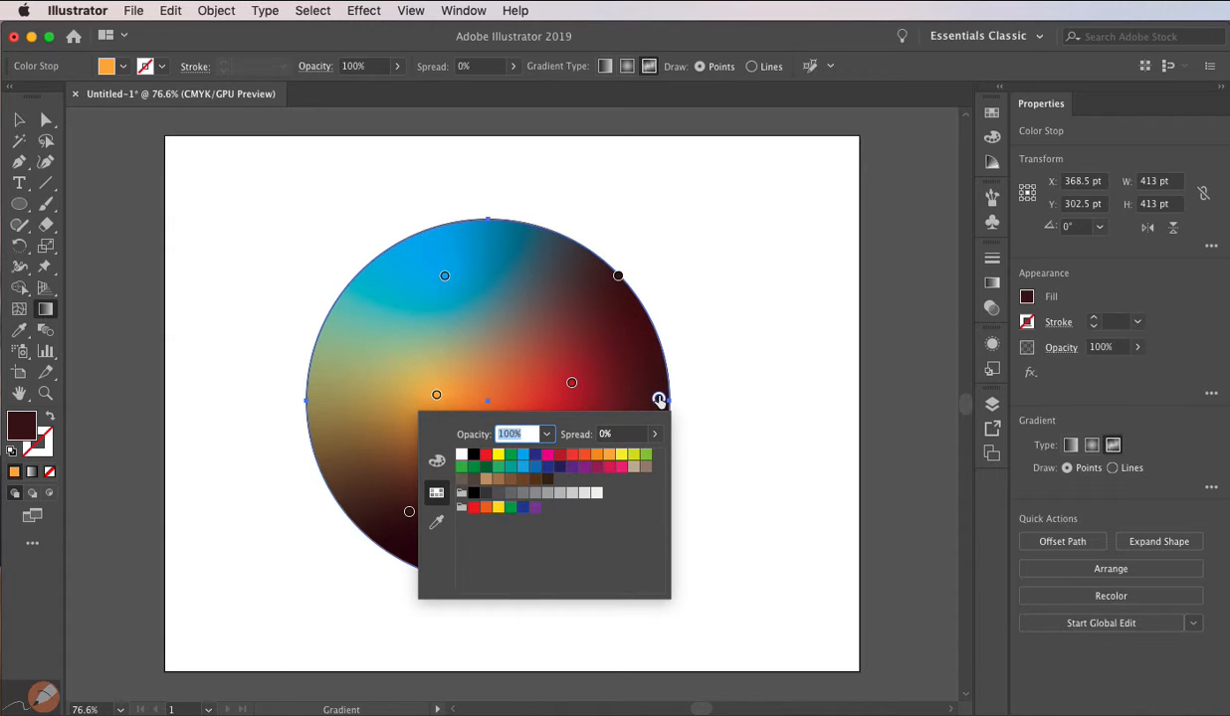
click(646, 455)
click(724, 282)
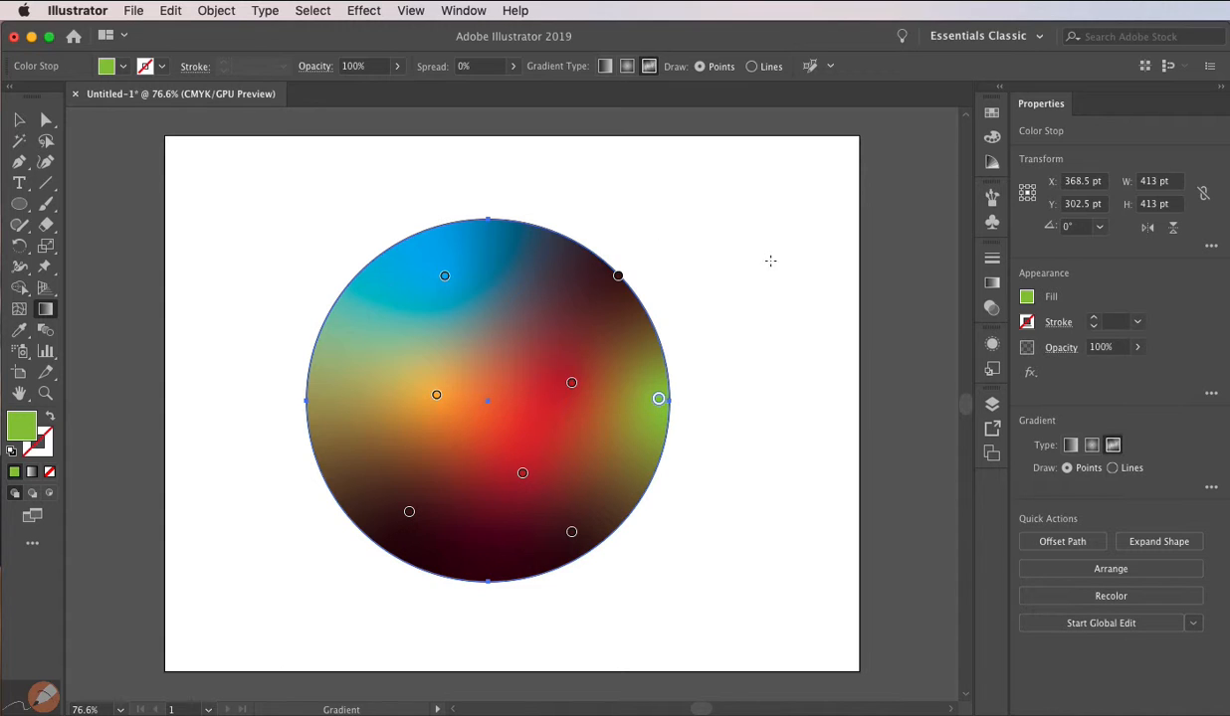
key(v)
click(839, 255)
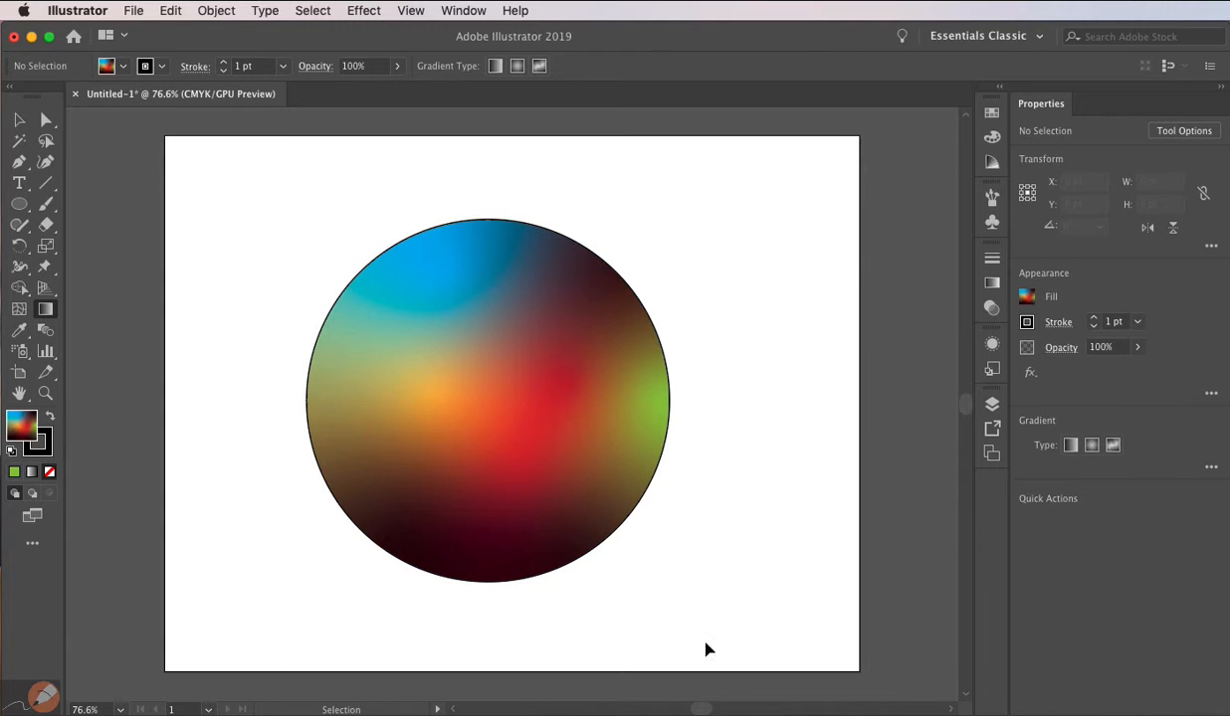
key(v)
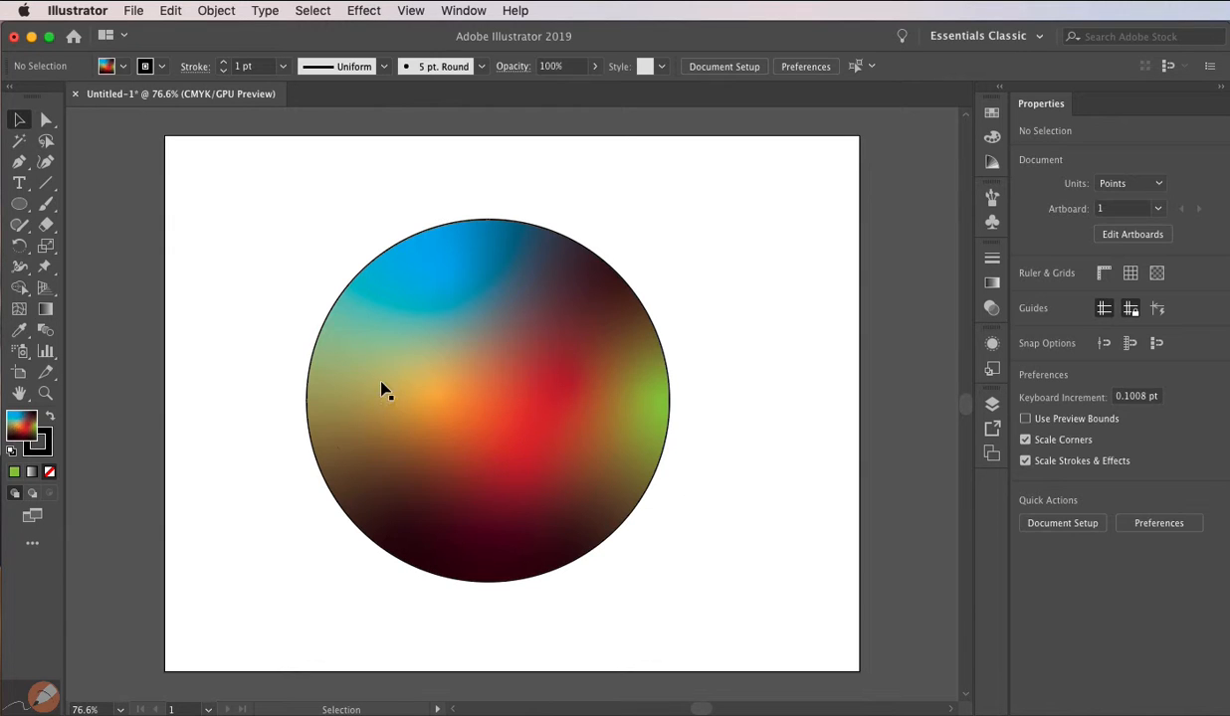
Reopen the circle's gradient for editing, moving the orange stop toward the left edge and the right-hand red stop up and left
click(507, 368)
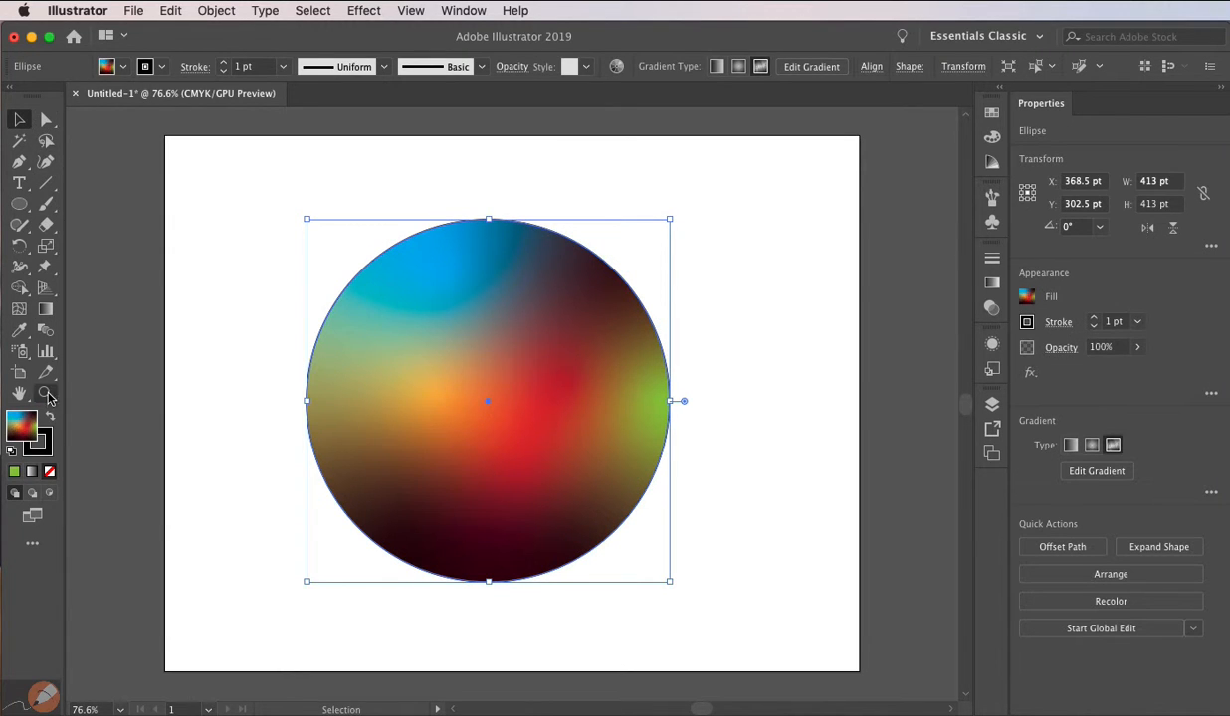
click(46, 312)
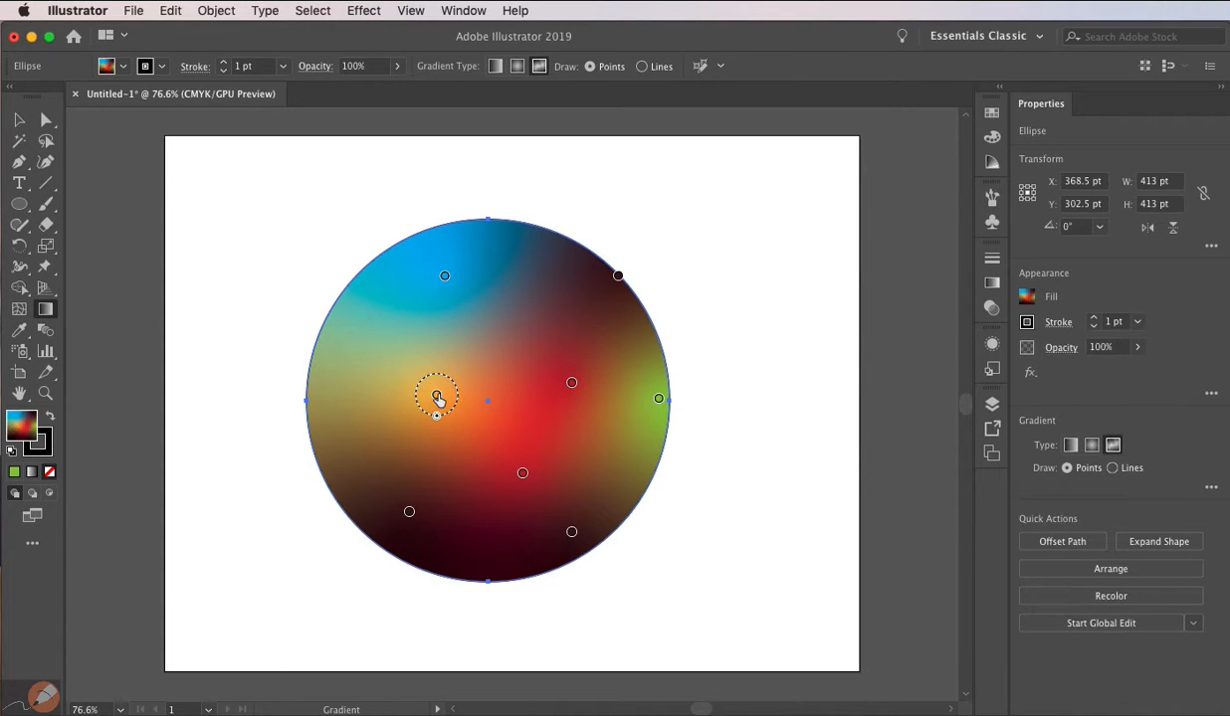
drag(438, 398, 366, 375)
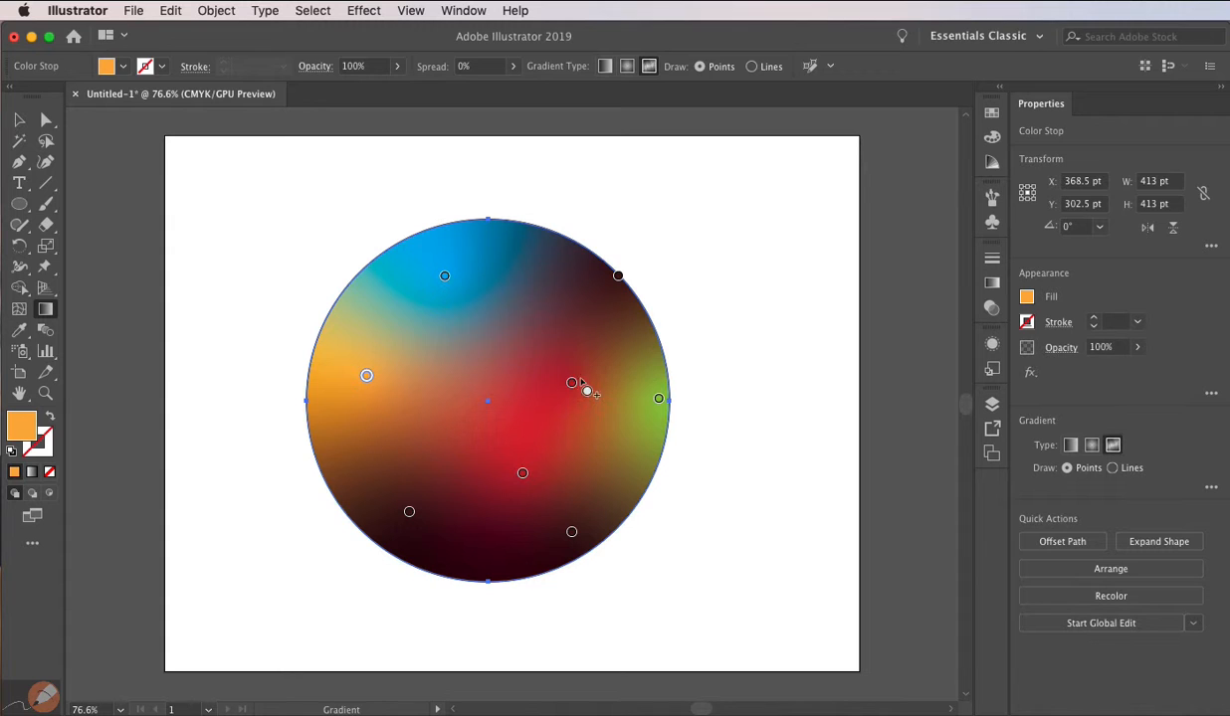
drag(571, 383, 516, 336)
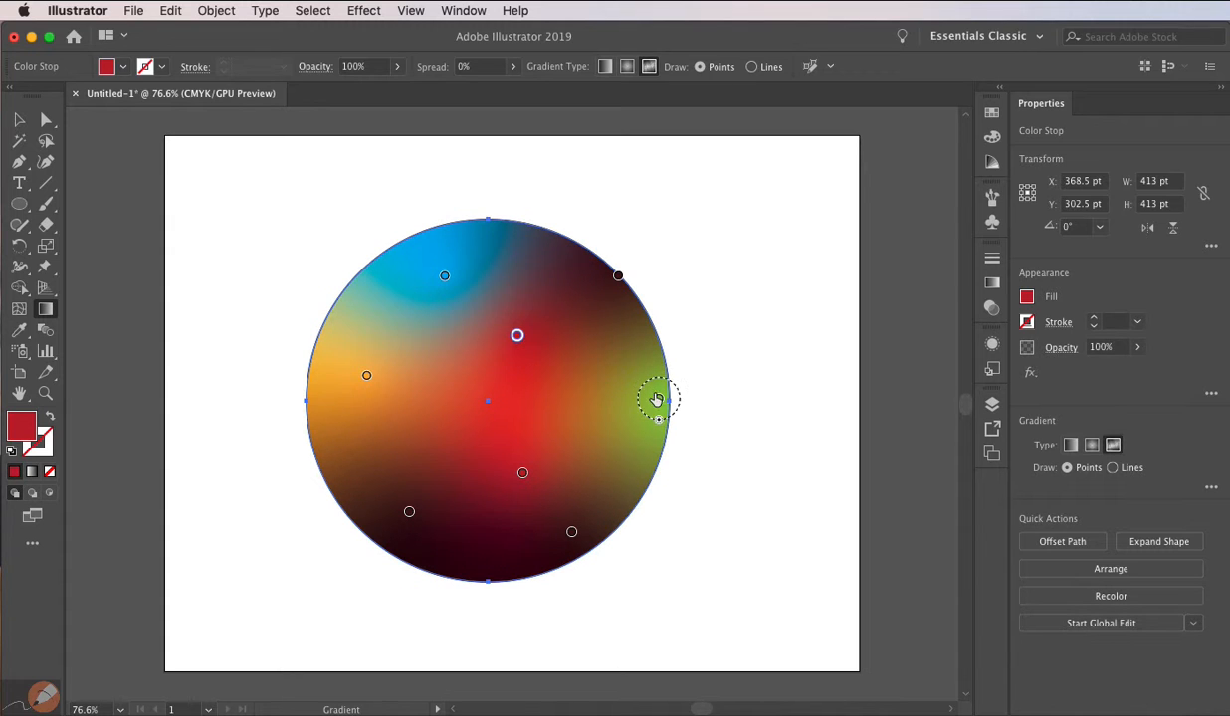
Move the green color stop between the two red stops near the centre and widen its spread to 100%
drag(657, 399, 521, 394)
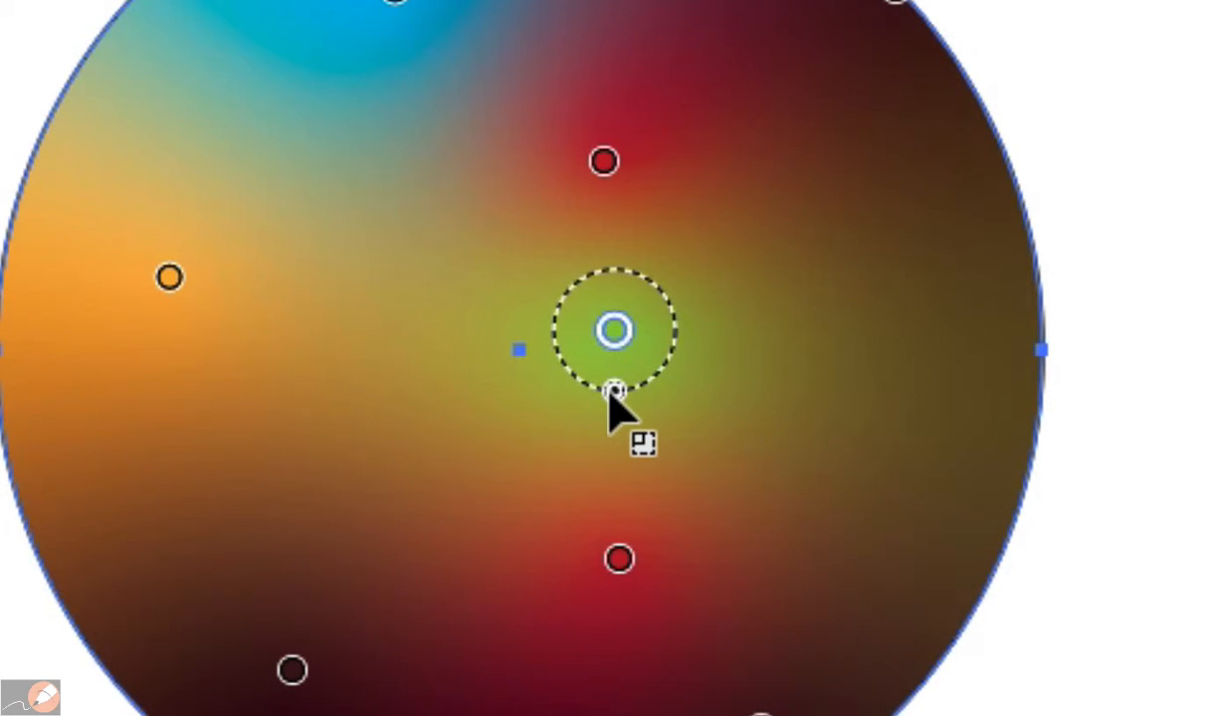
drag(609, 392, 615, 434)
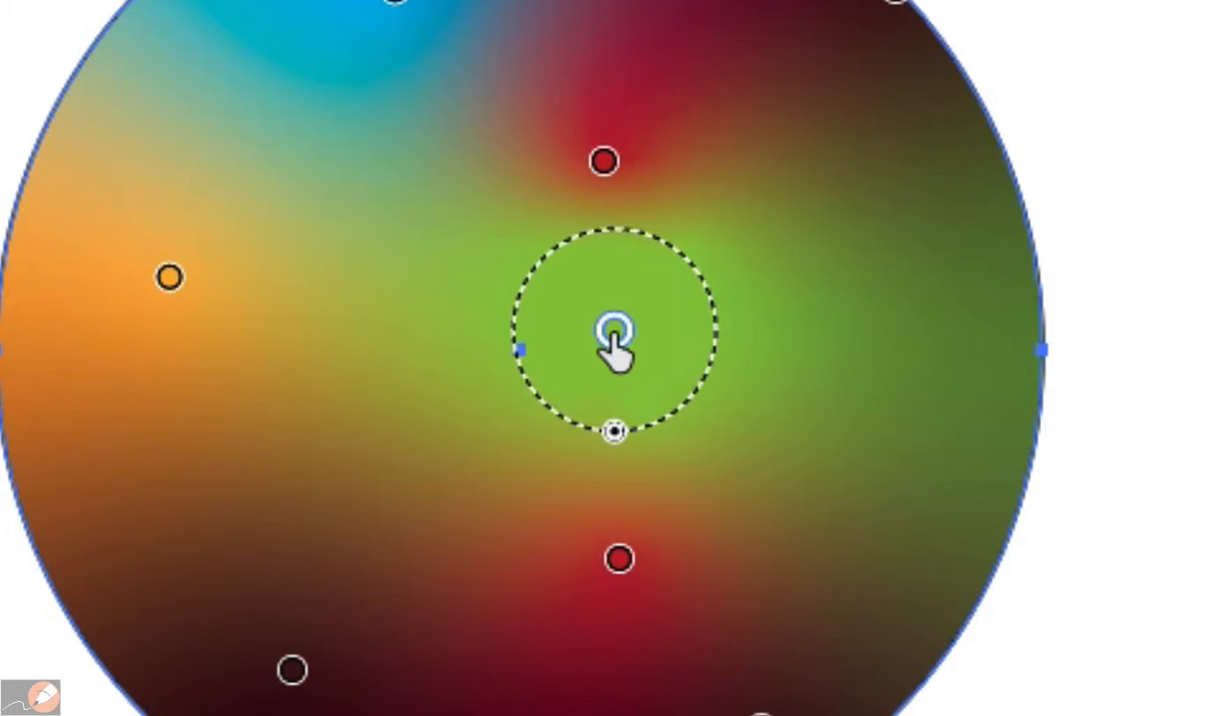
mouse_move(614, 331)
mouse_down()
mouse_move(610, 171)
mouse_move(608, 333)
mouse_up()
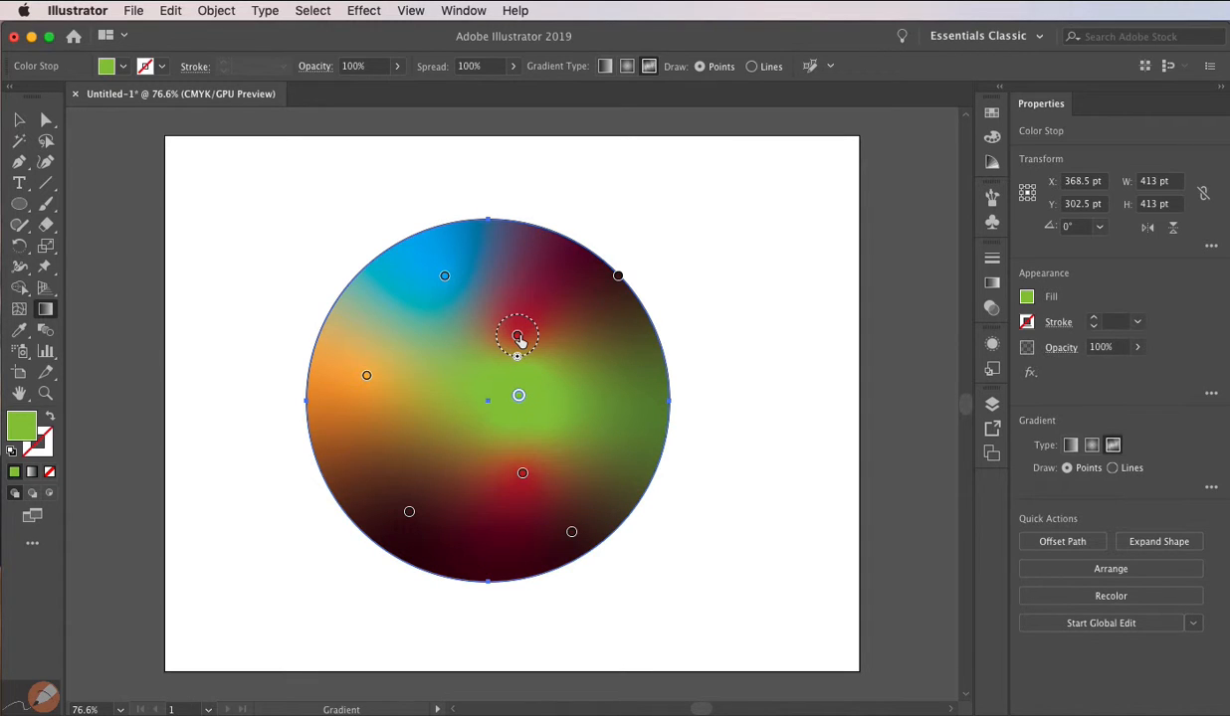
Delete the two red color stops above and below the green one
click(517, 338)
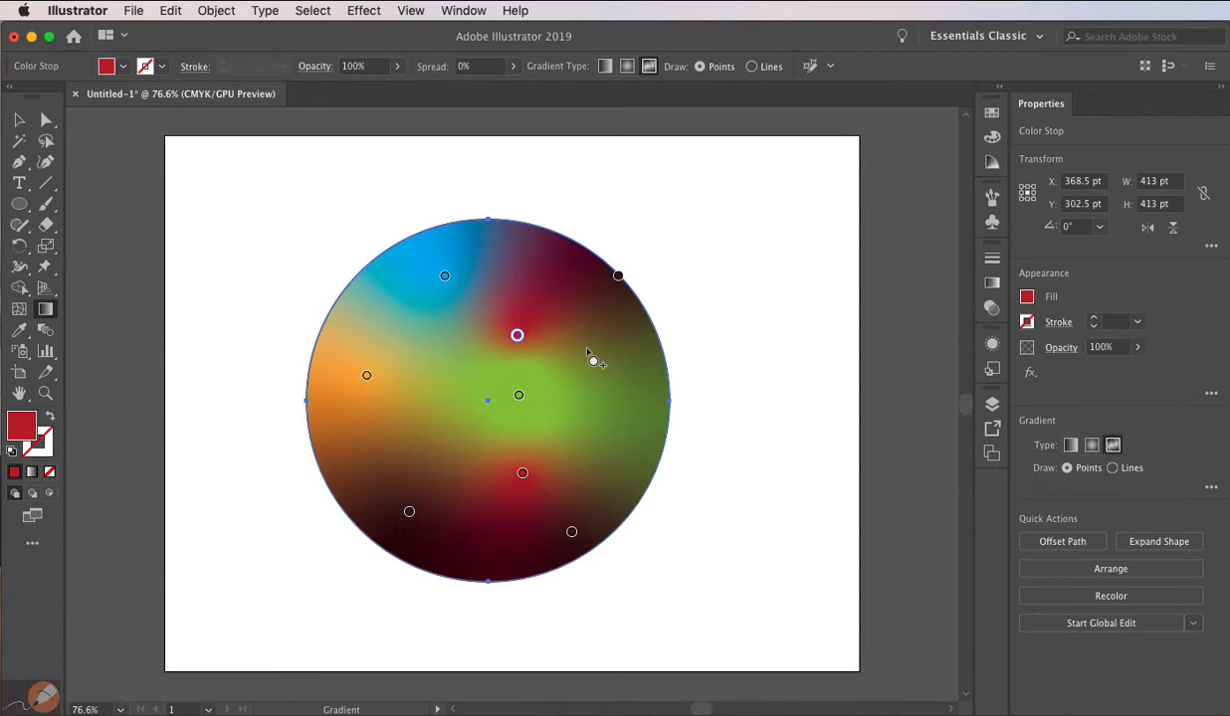
key(Delete)
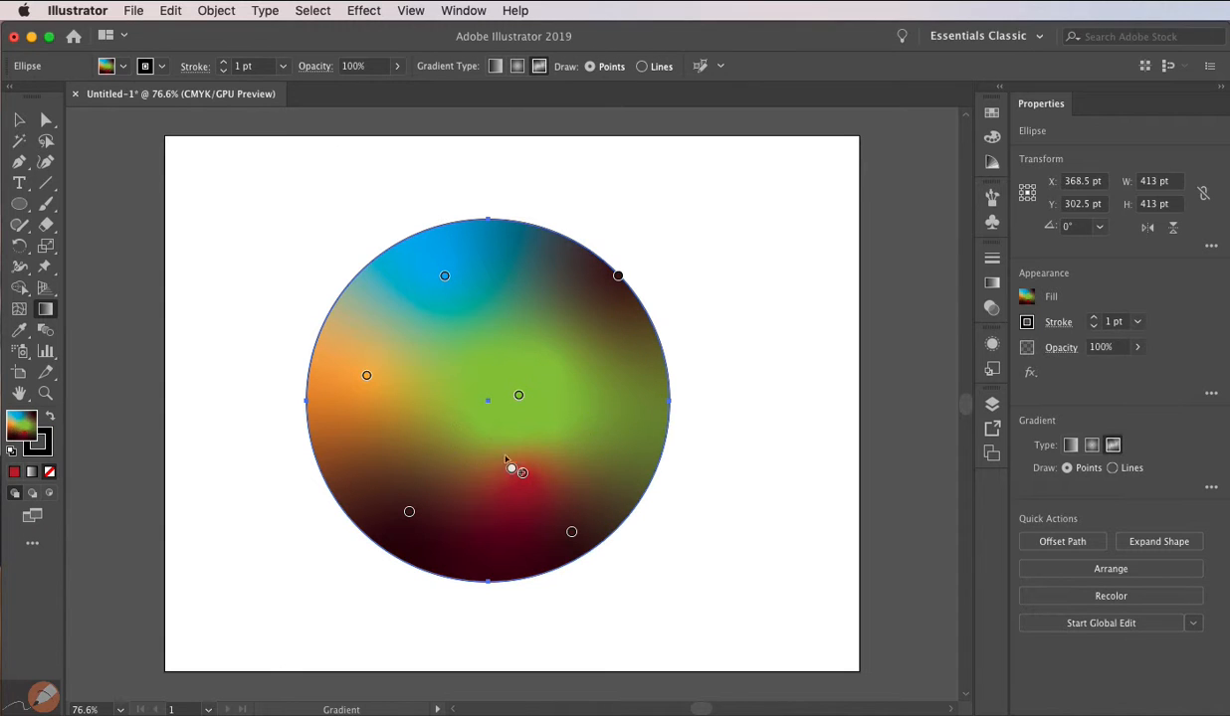
click(522, 474)
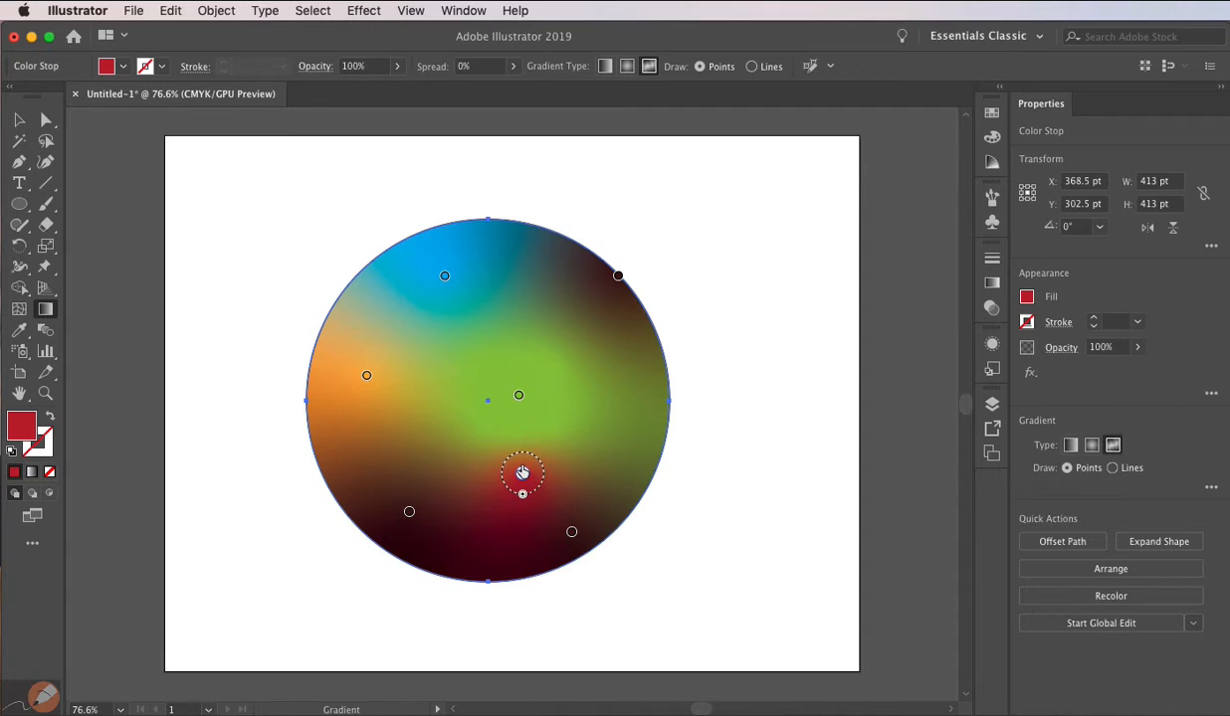
key(Delete)
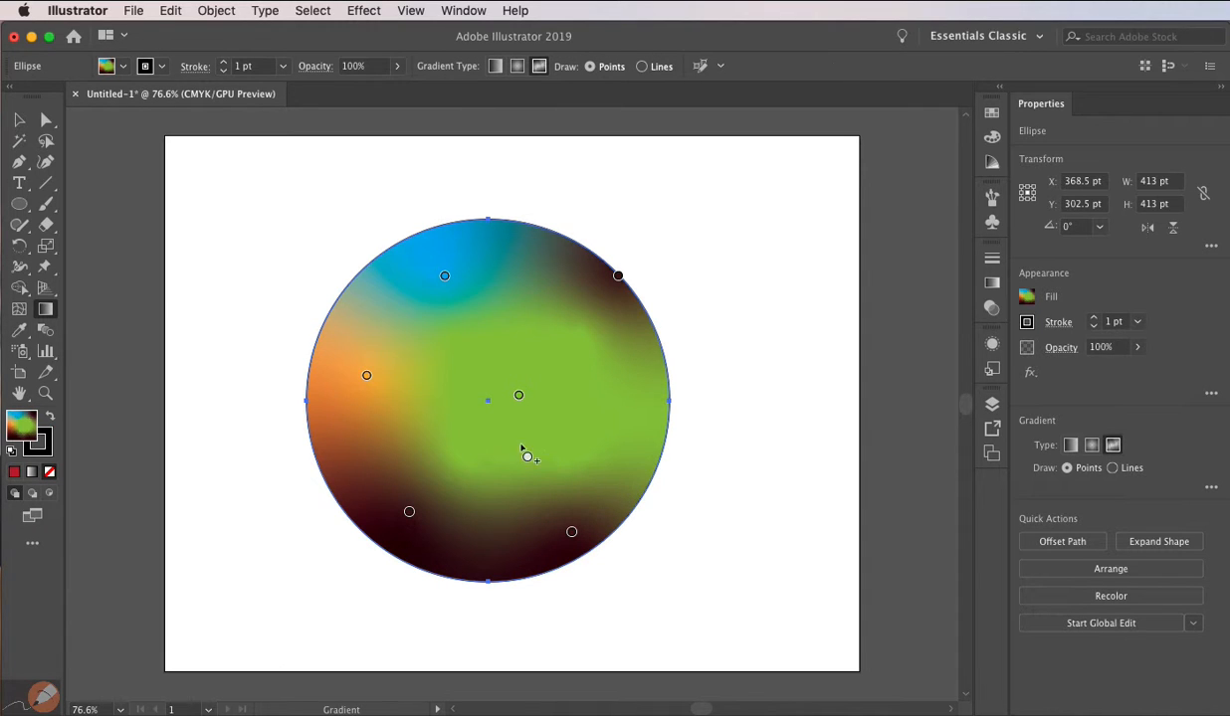
Move the green color stop up and left of centre, and delete the blue, orange and lower-left dark stops
click(518, 396)
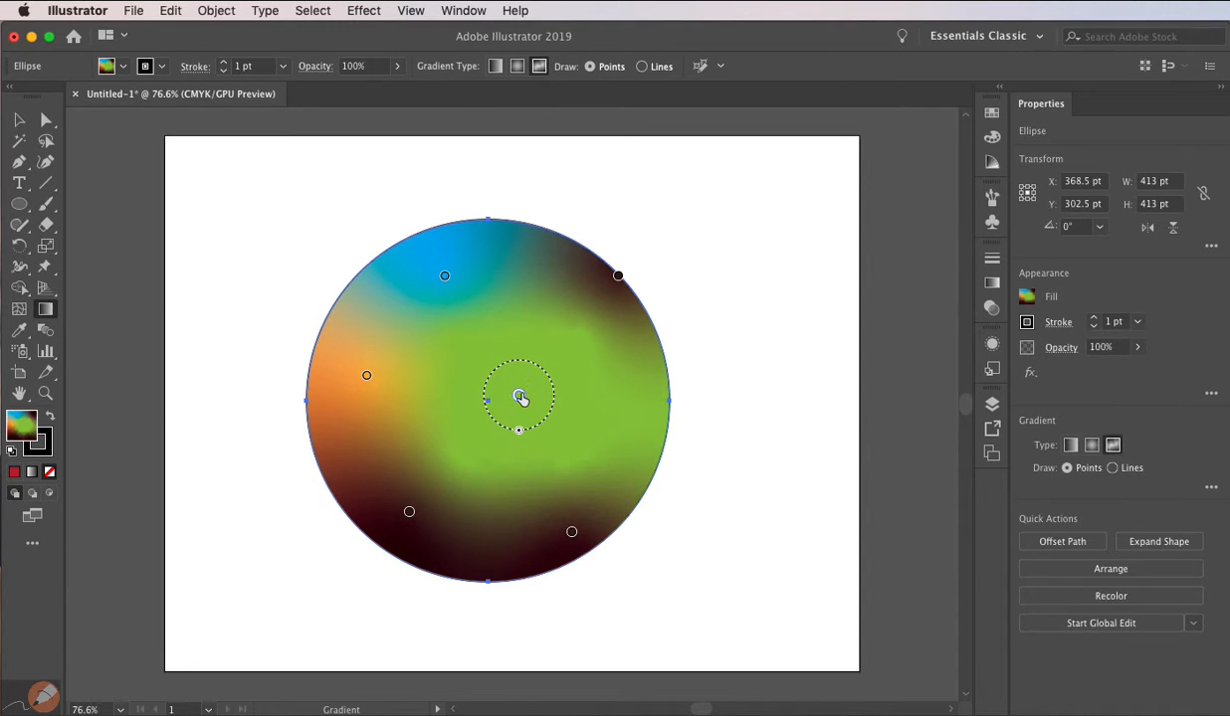
drag(518, 396, 455, 361)
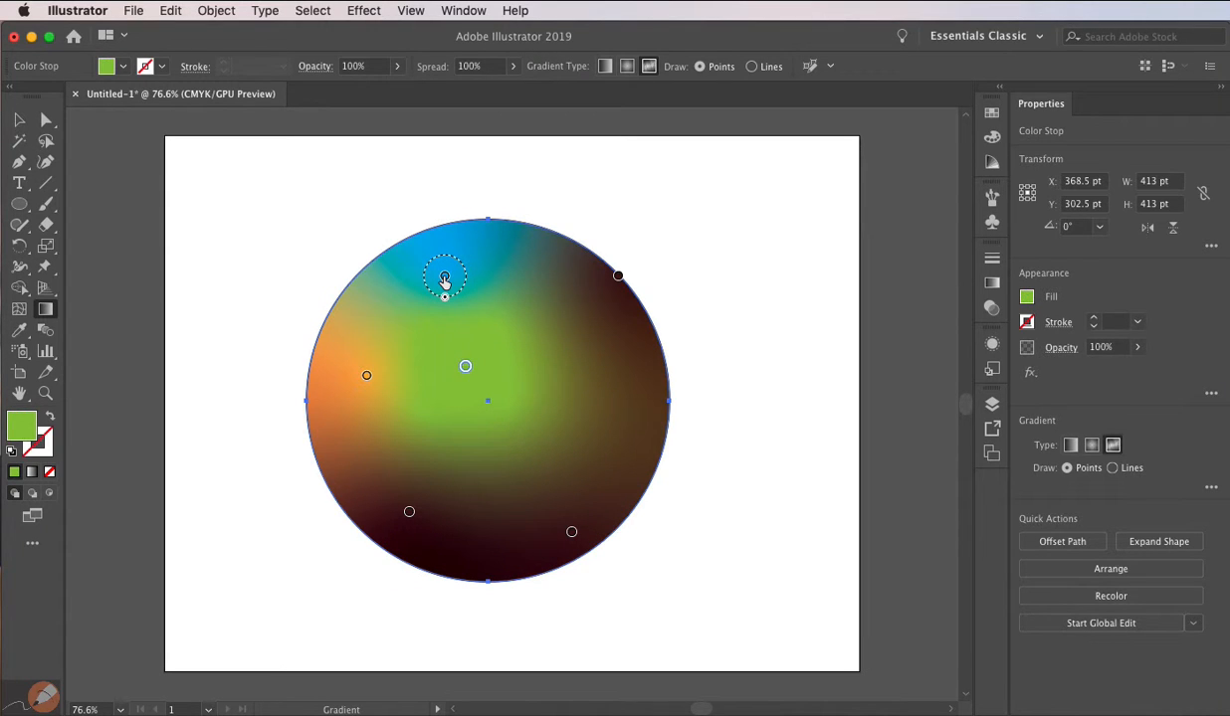
click(445, 278)
key(Delete)
click(367, 375)
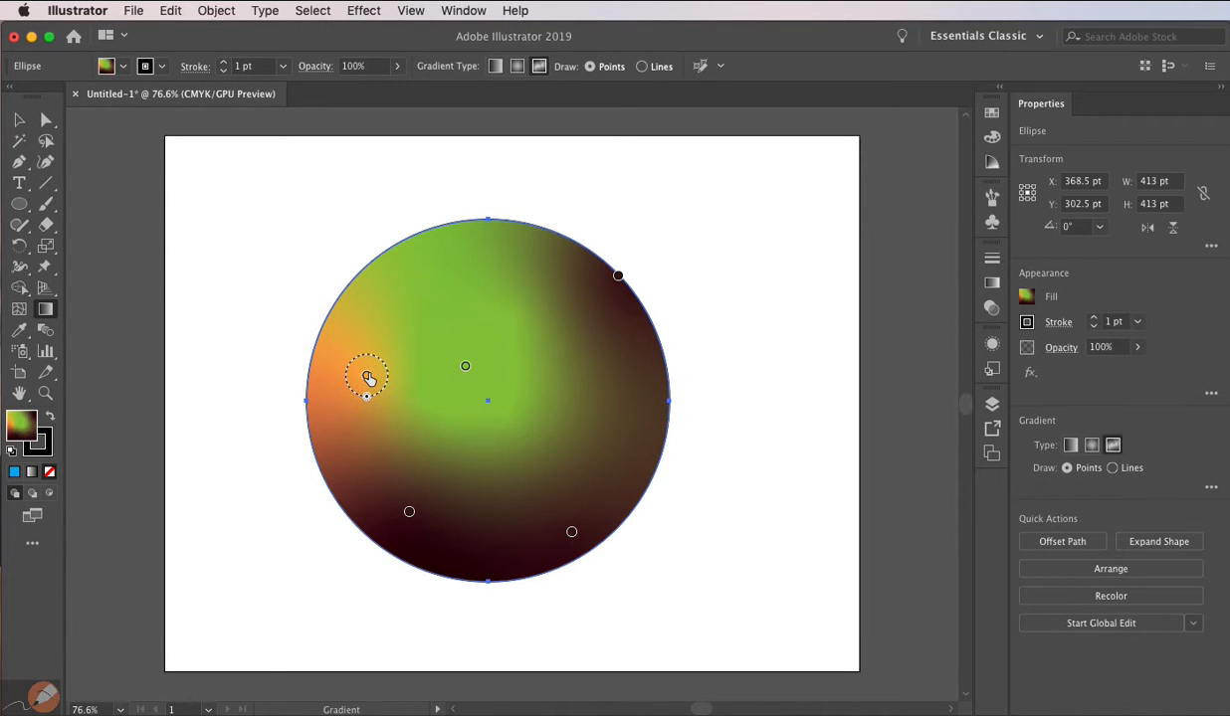
key(Delete)
click(408, 527)
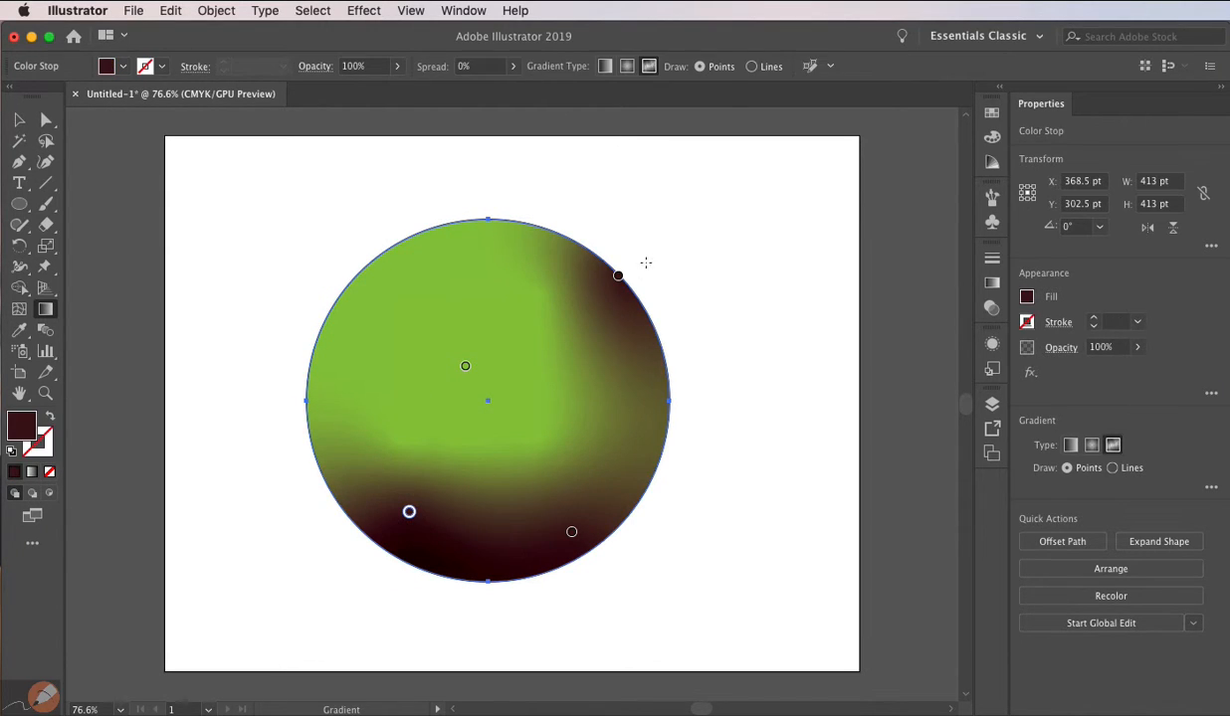
key(Delete)
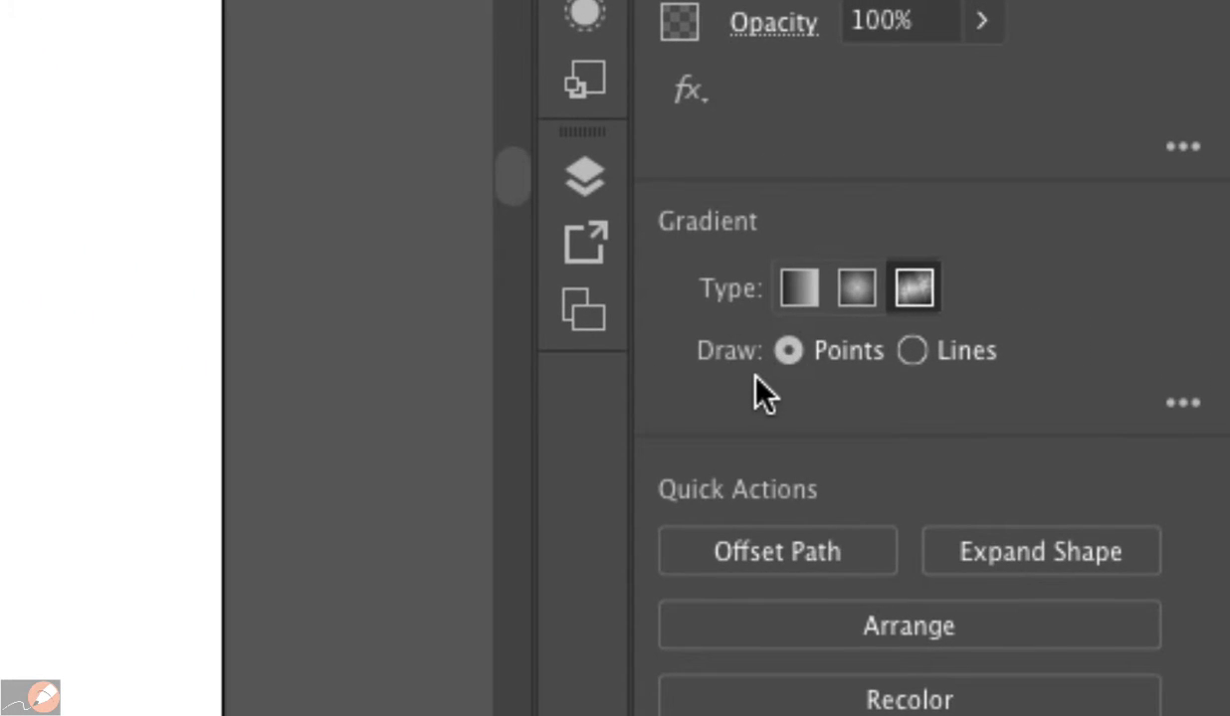
Set the gradient drawing mode to Lines and draw a curve of five white stops from upper right around to lower left
click(909, 352)
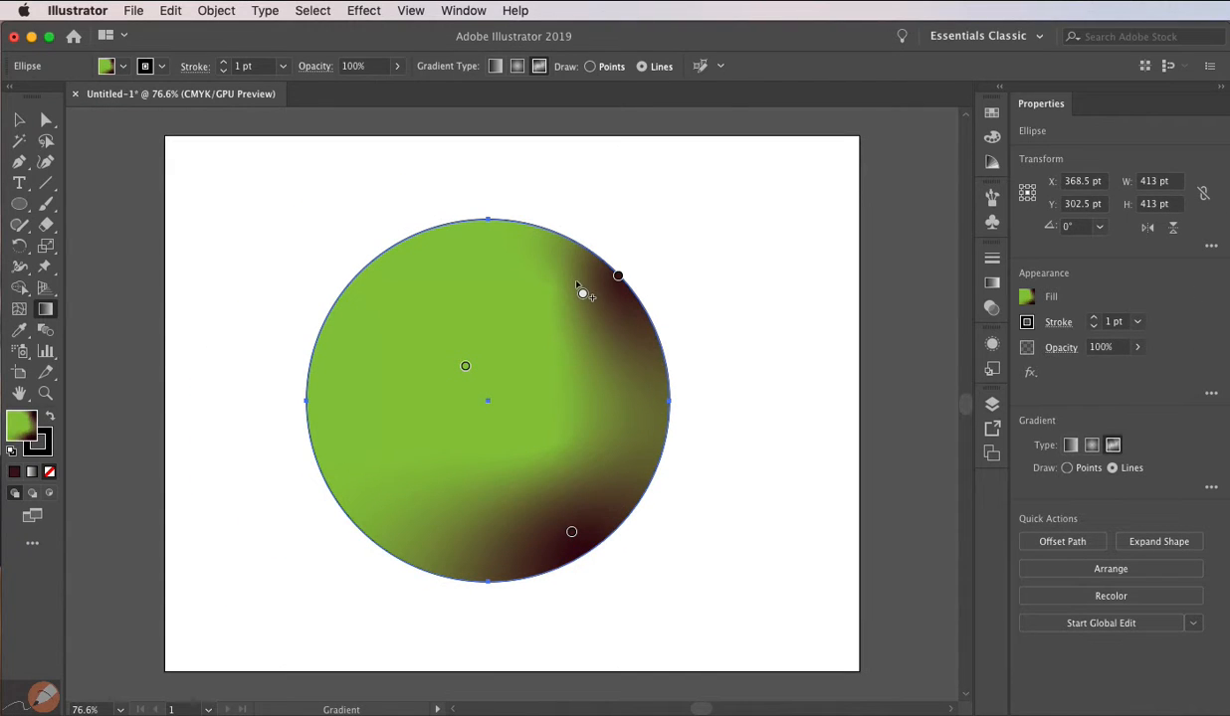
click(573, 280)
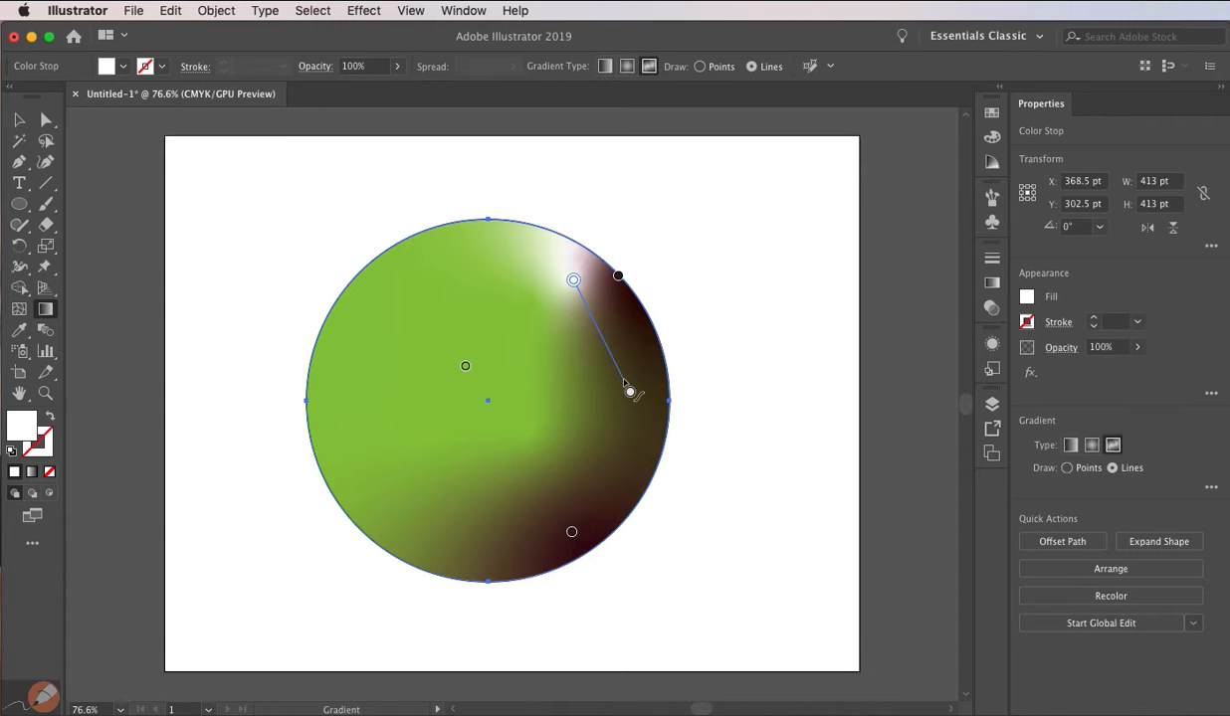
click(623, 379)
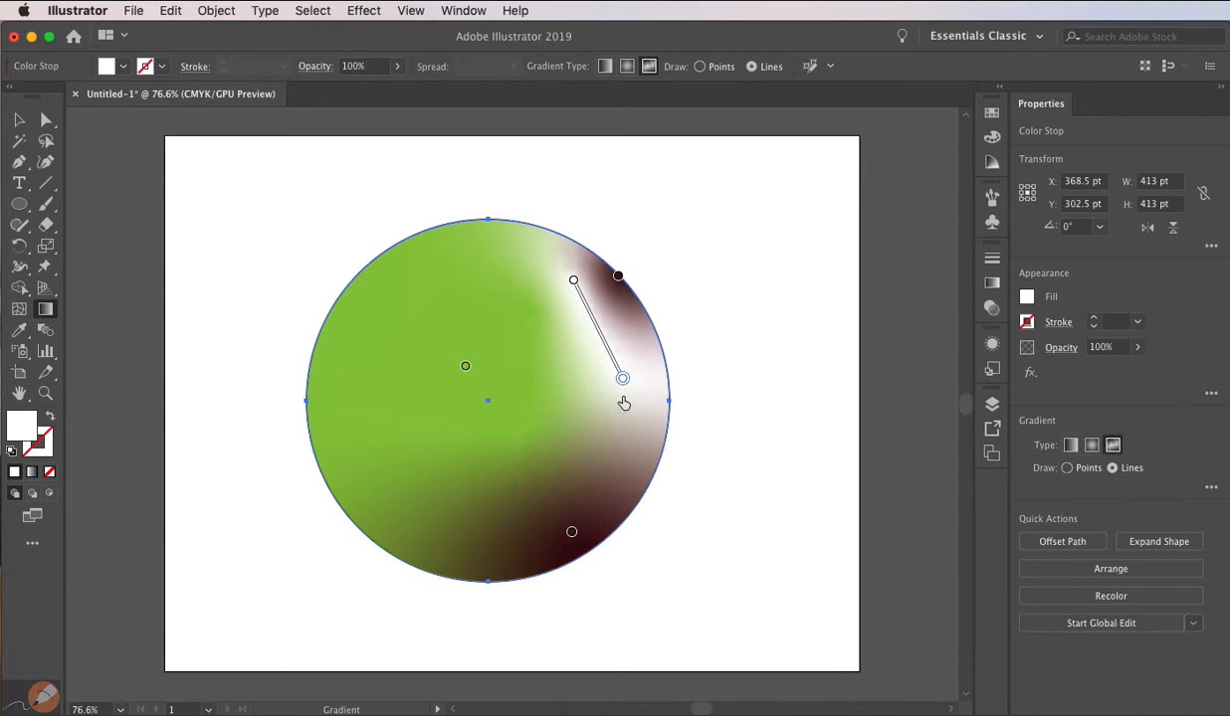
click(592, 488)
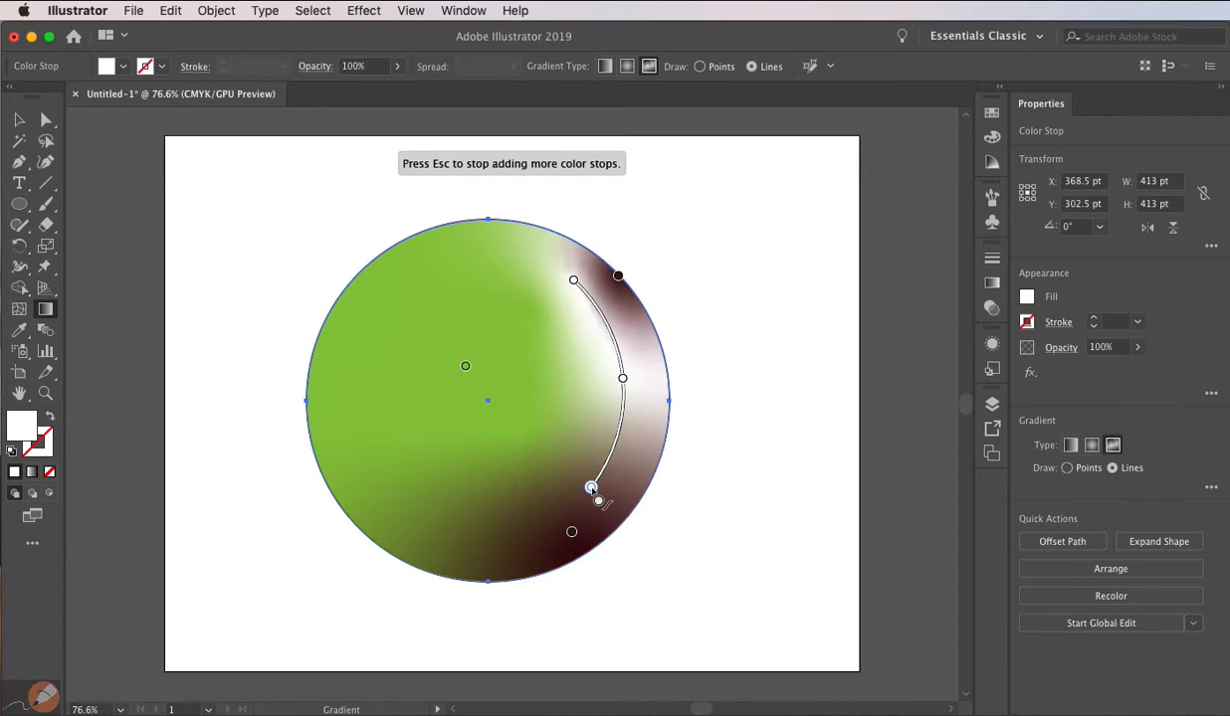
click(456, 533)
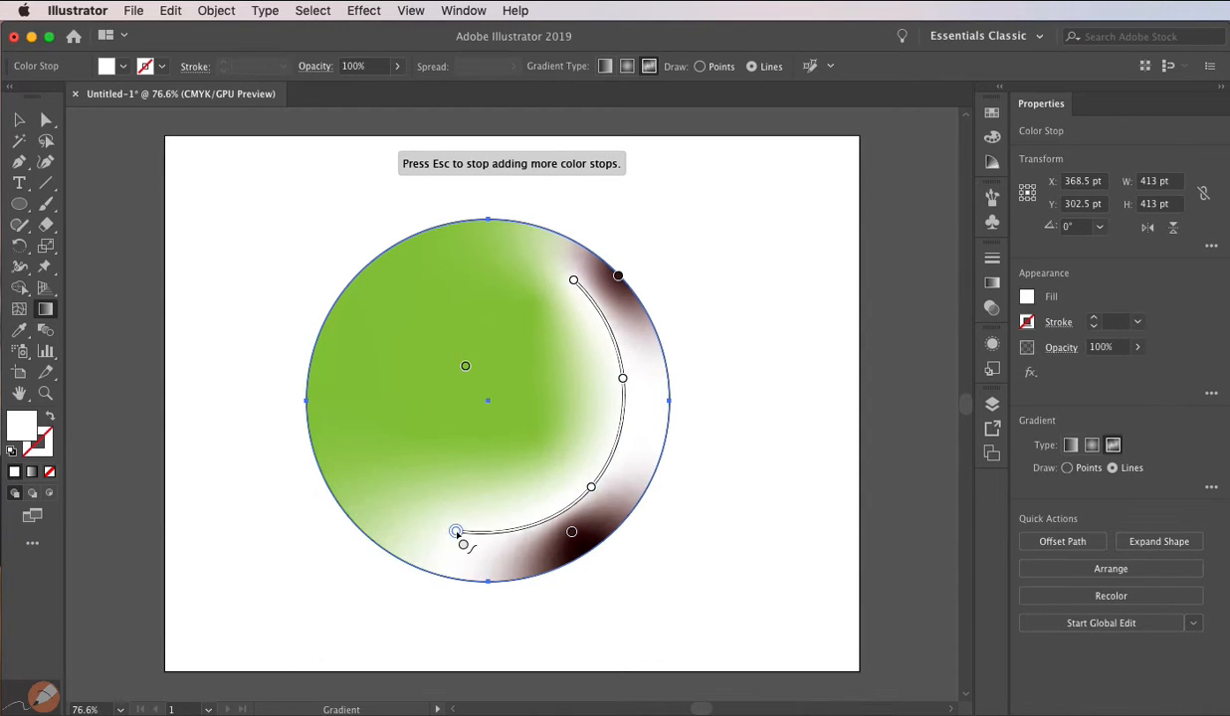
double_click(591, 488)
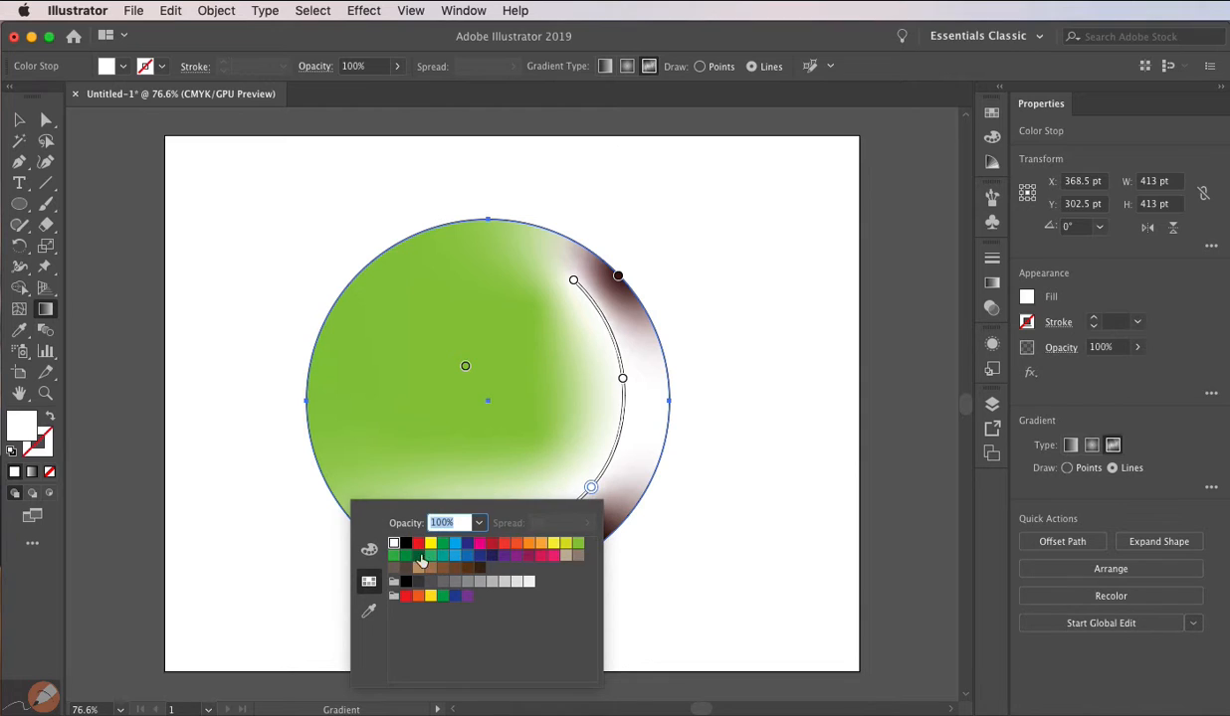
click(593, 487)
click(372, 471)
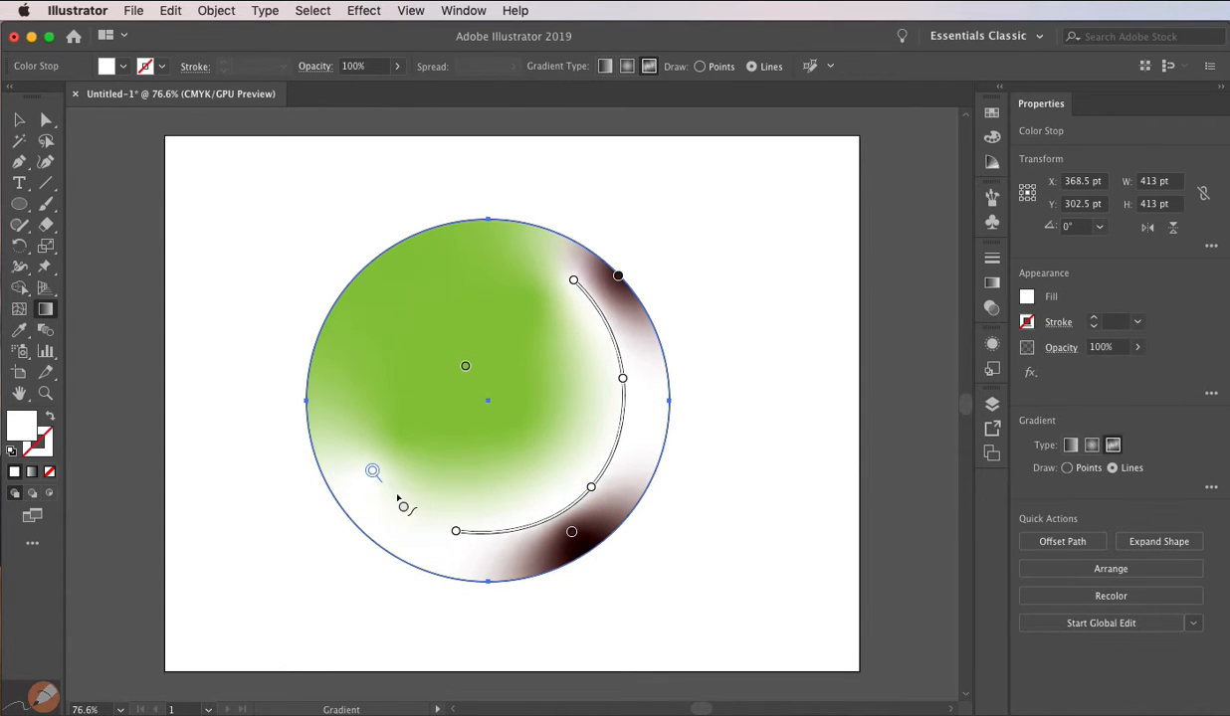
click(456, 532)
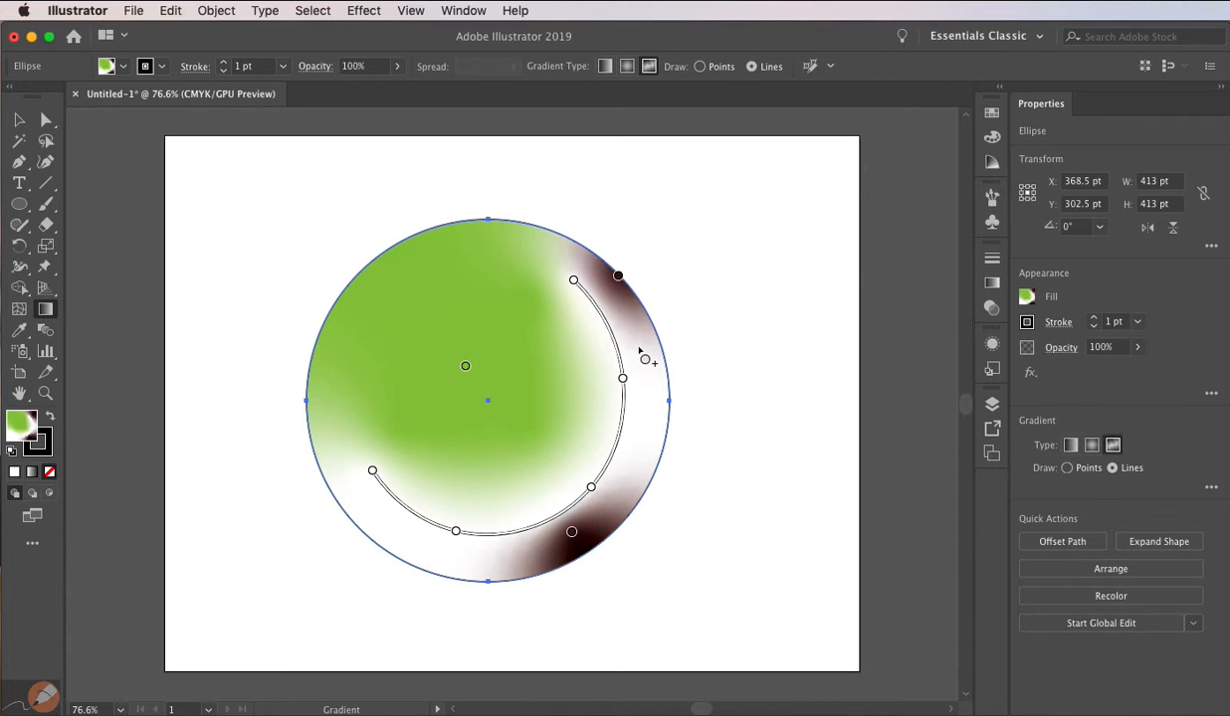
Recolor the three stops on the right part of the white gradient line dark brown
double_click(623, 381)
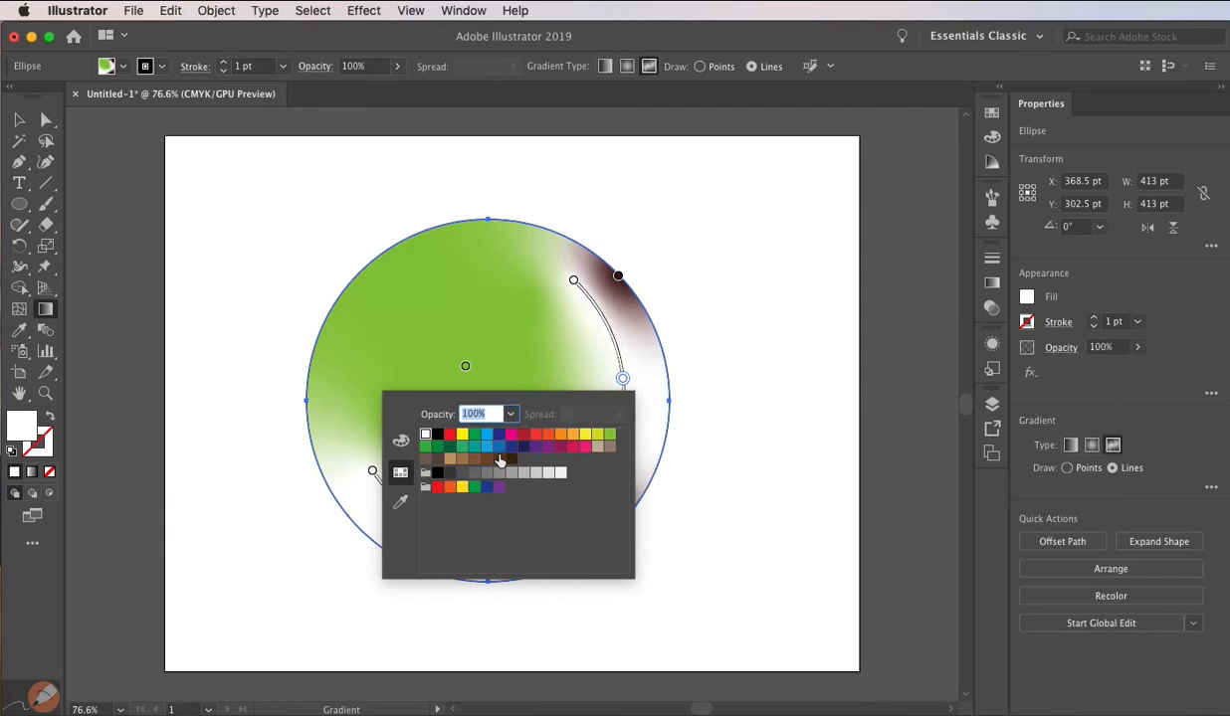
click(512, 461)
double_click(573, 282)
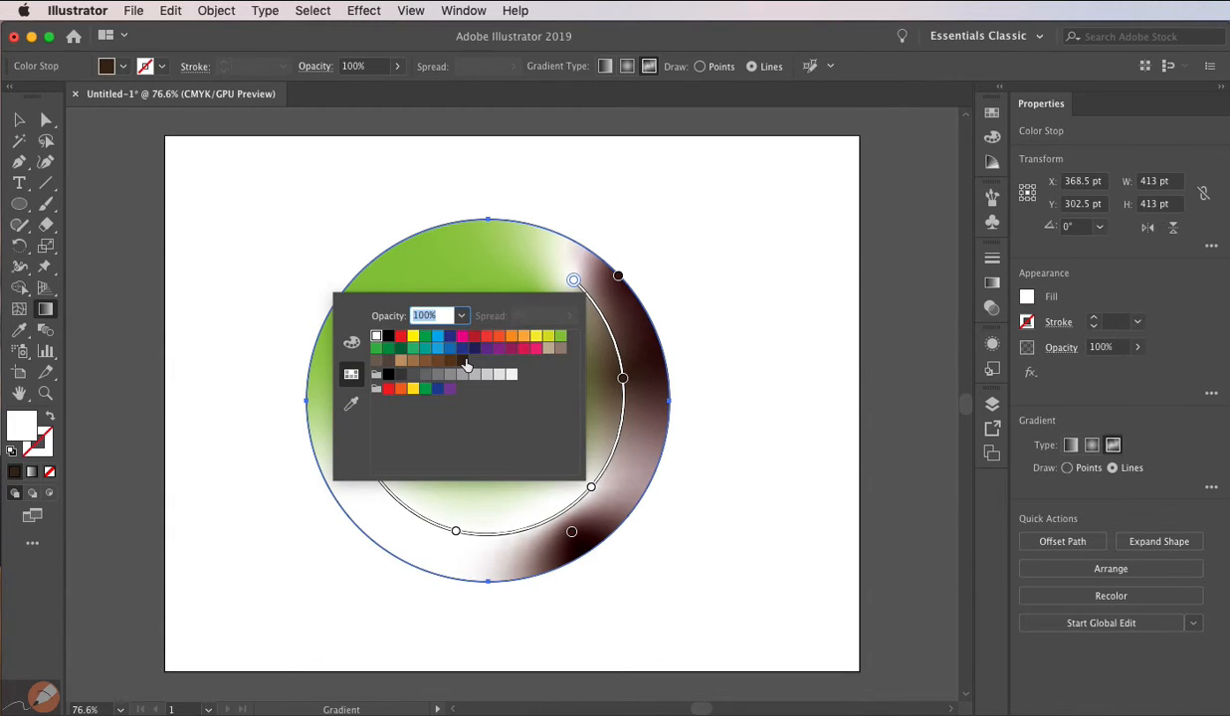
click(461, 360)
click(590, 488)
double_click(591, 488)
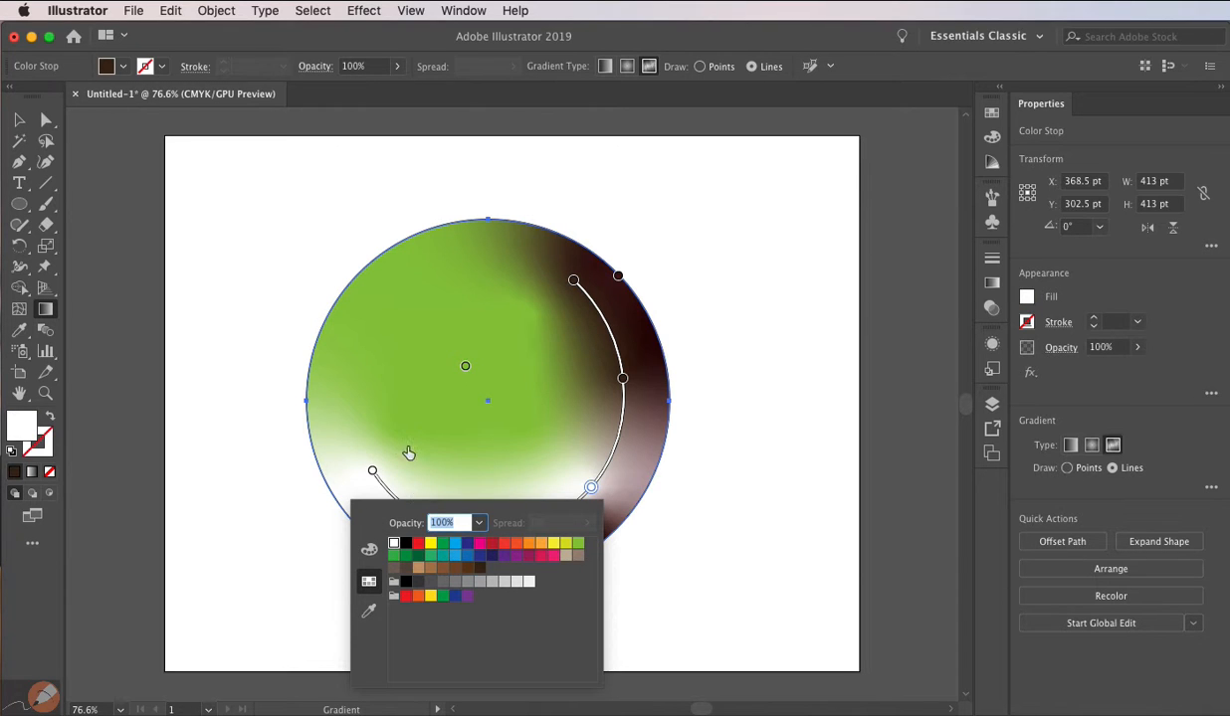
click(465, 565)
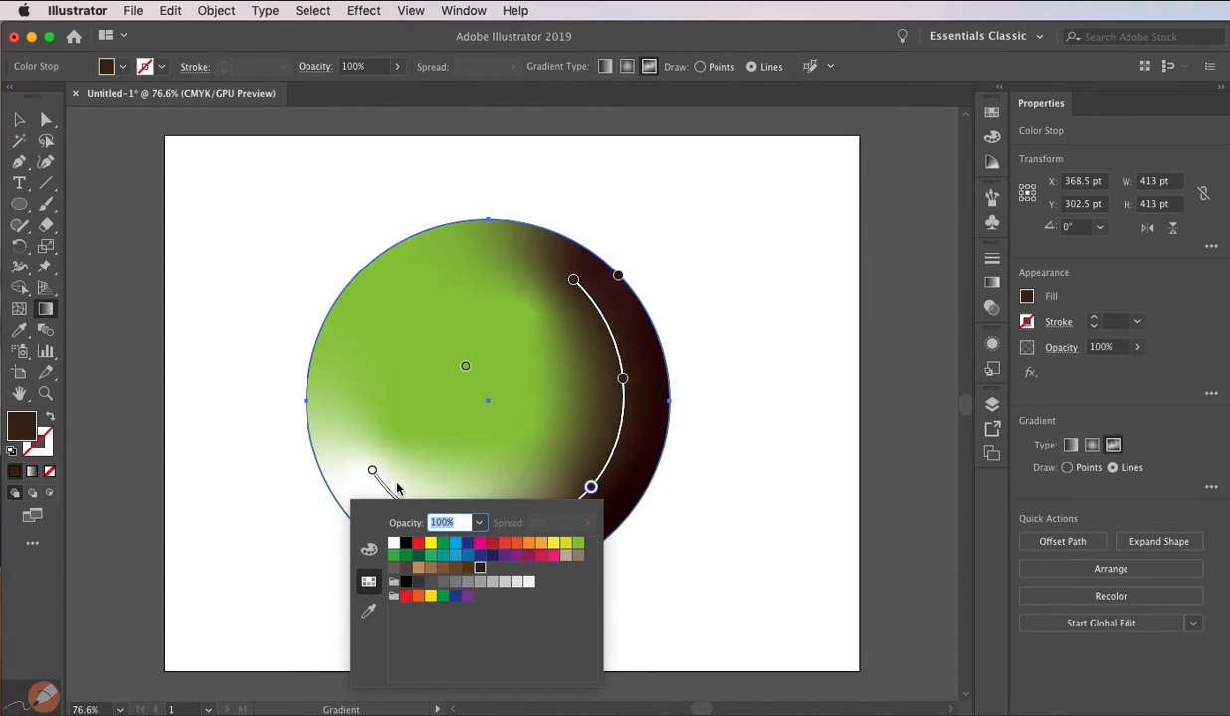
Recolor the remaining two white stops at the lower-left end of the gradient line dark brown
double_click(372, 471)
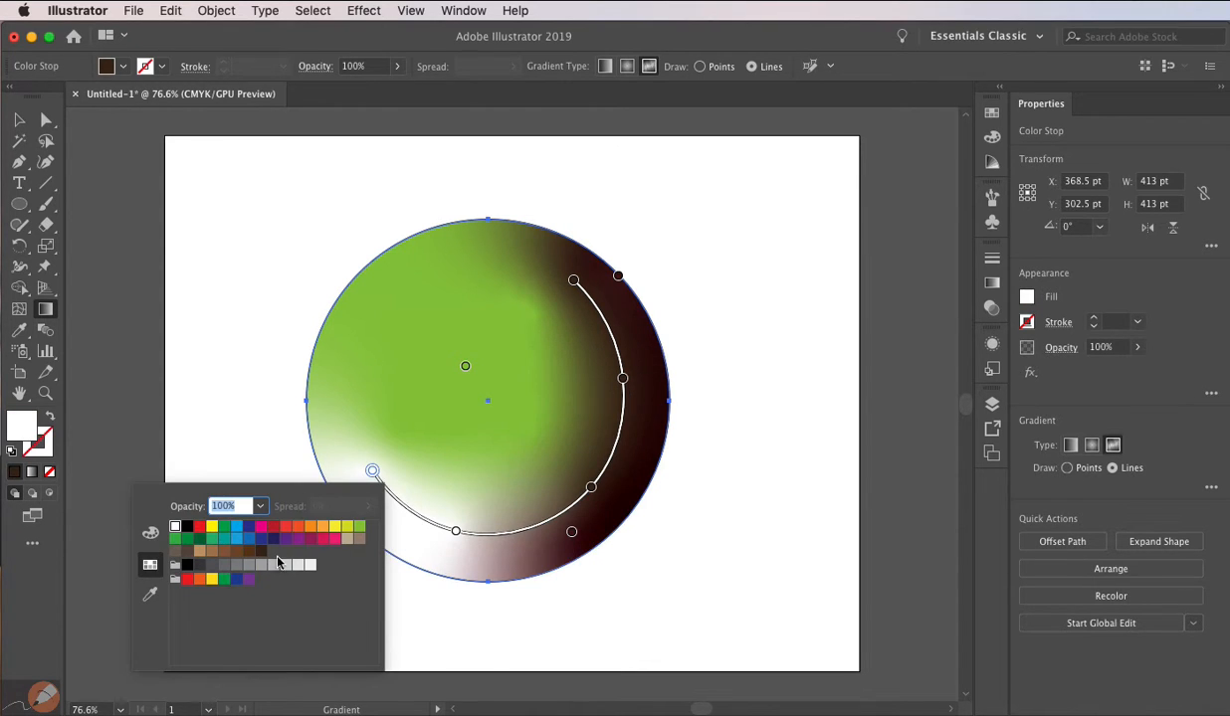
click(262, 560)
click(456, 531)
double_click(456, 531)
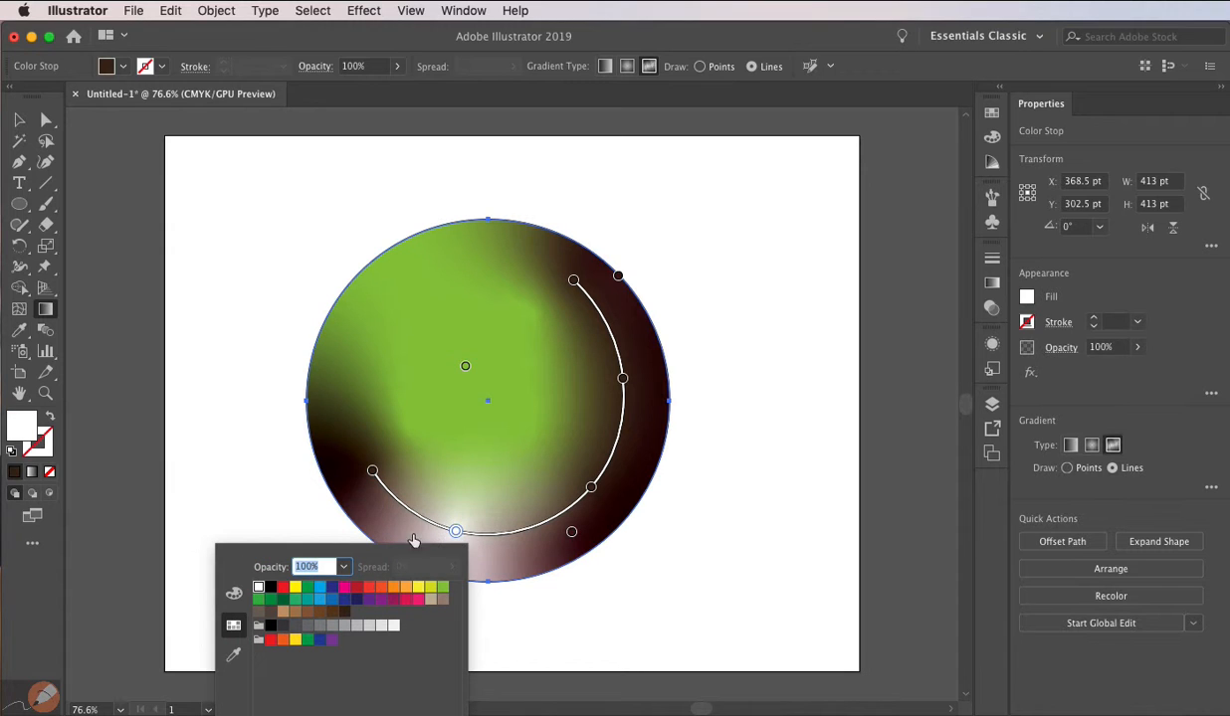
click(344, 612)
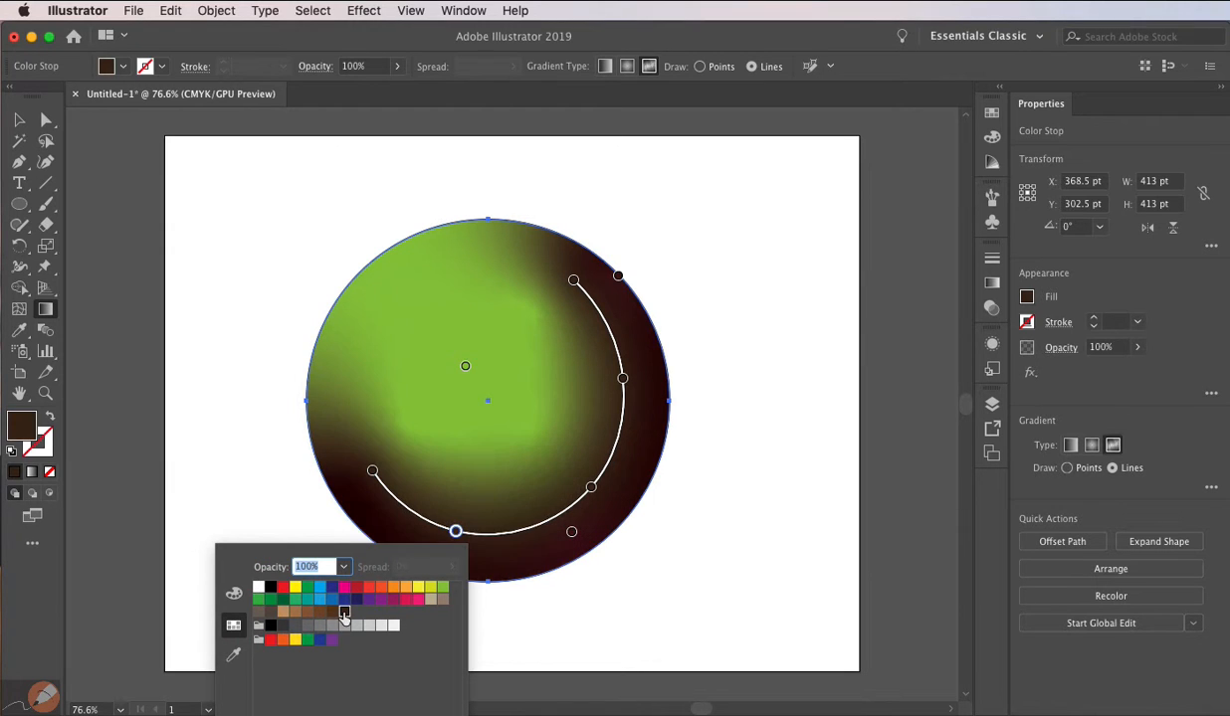
Extend the line from its lower-left end with two more dark brown stops and close it into a loop at its first stop
click(370, 348)
click(373, 470)
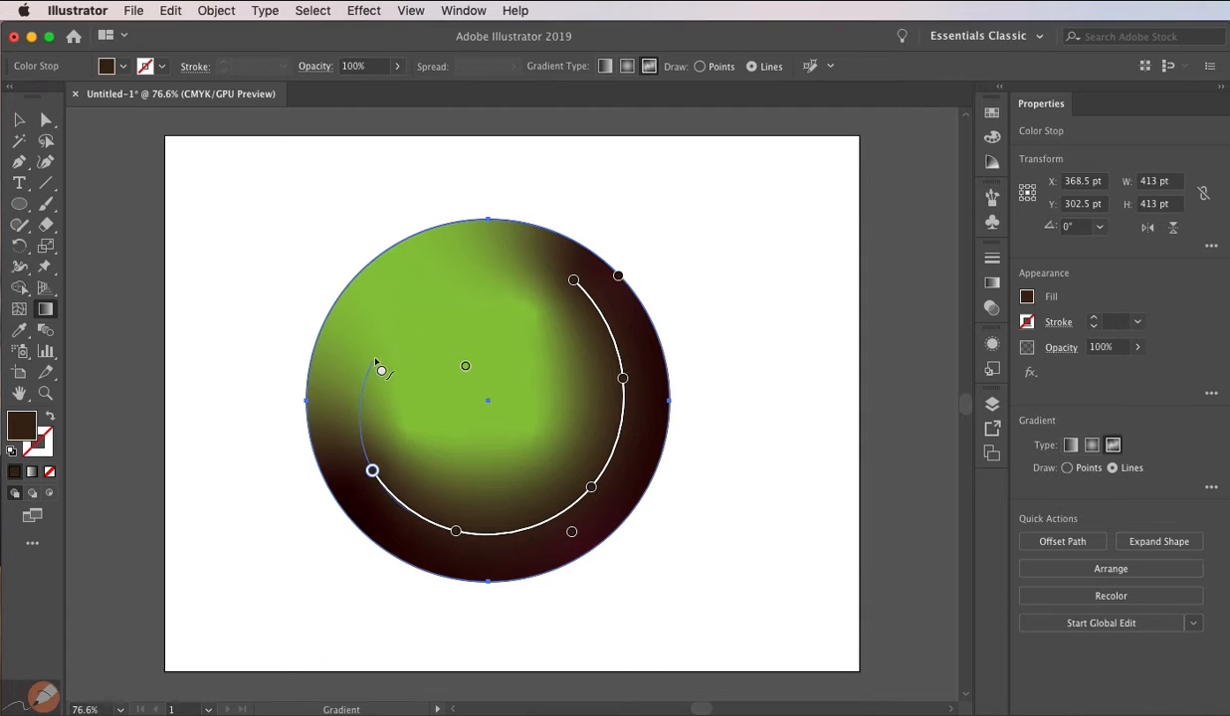
click(362, 327)
click(460, 264)
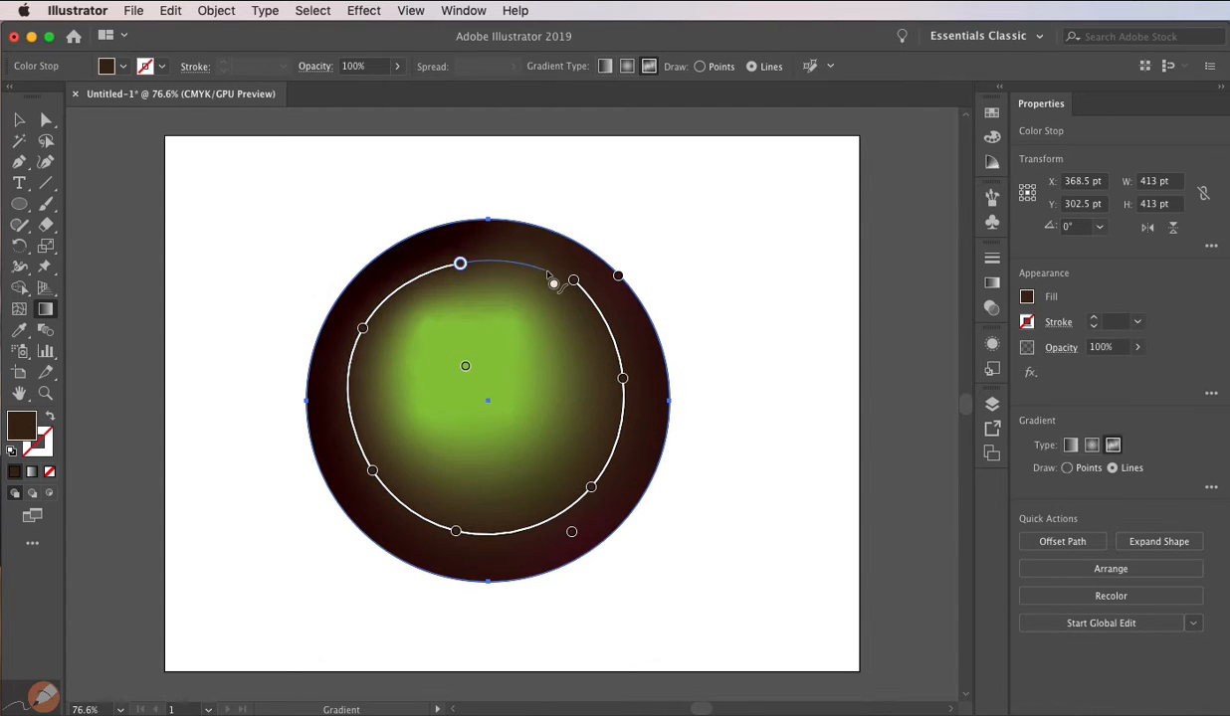
drag(575, 281, 586, 270)
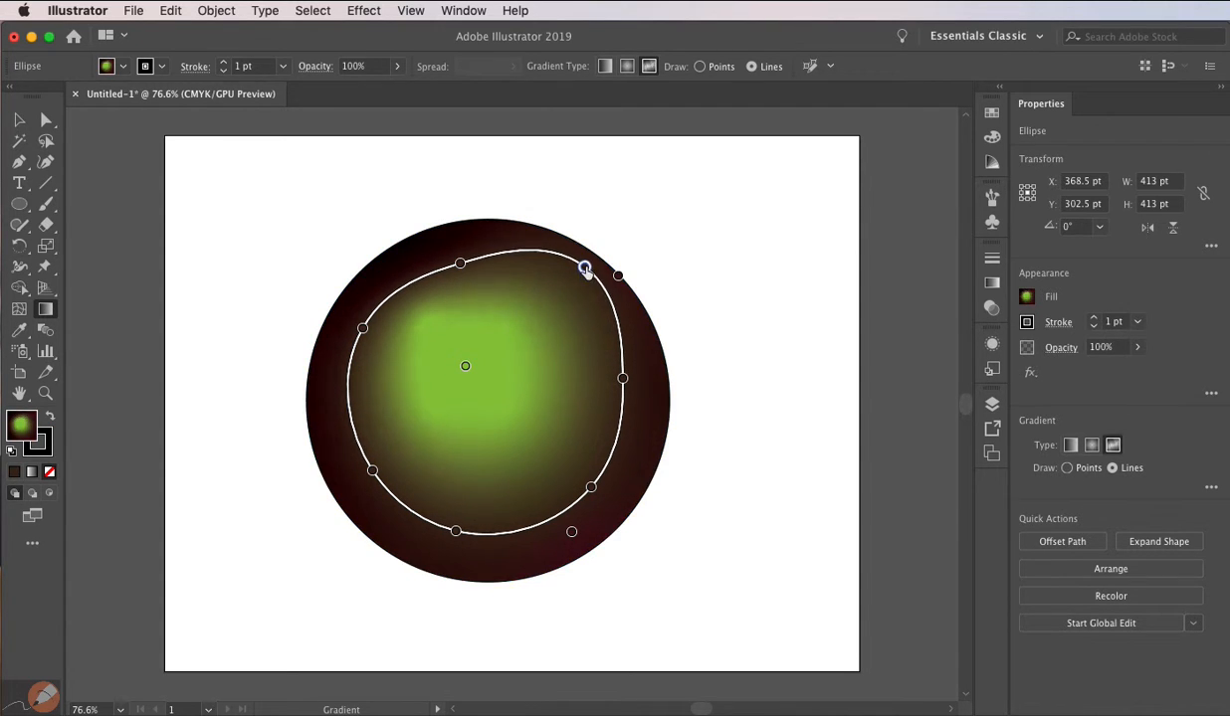
Reshape the dark loop by moving its upper-left, left and bottom stops outward and pulling its lower-right stop in to the circle's centre
drag(460, 265, 443, 250)
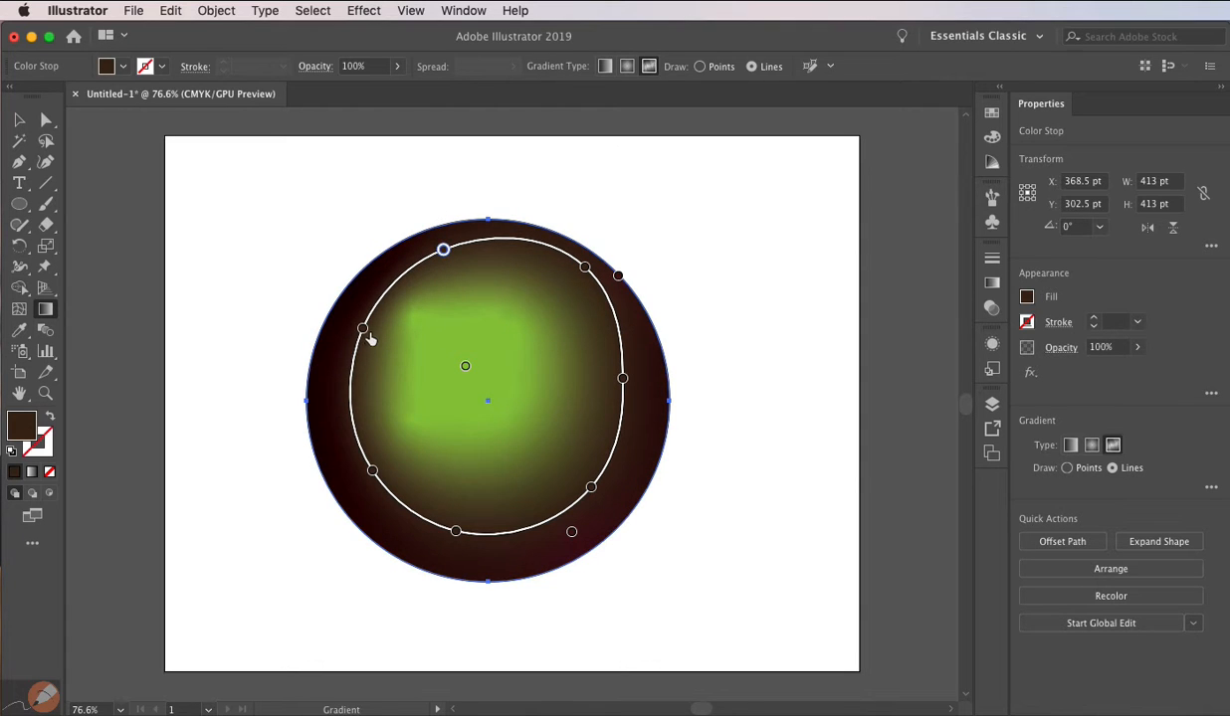
drag(363, 329, 352, 328)
drag(372, 472, 352, 483)
drag(455, 530, 443, 550)
drag(591, 487, 435, 339)
Move the green stop up and left, and widen its spread to 58% in Points mode
click(465, 367)
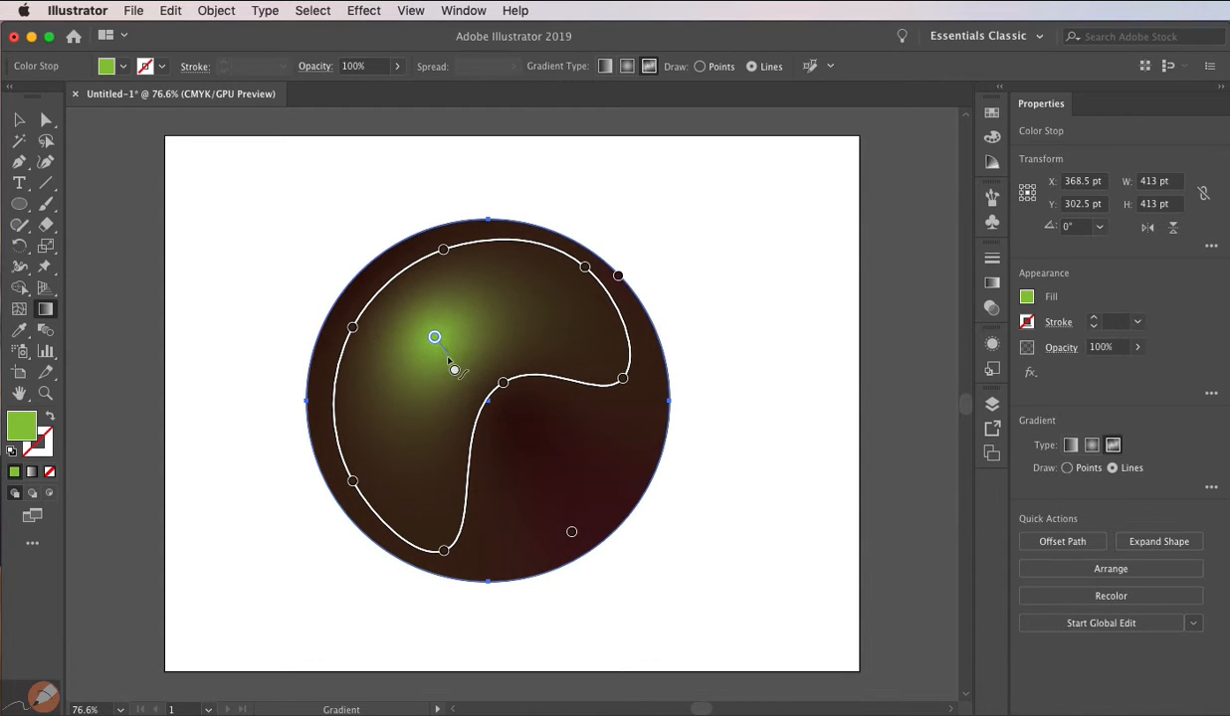
click(1068, 470)
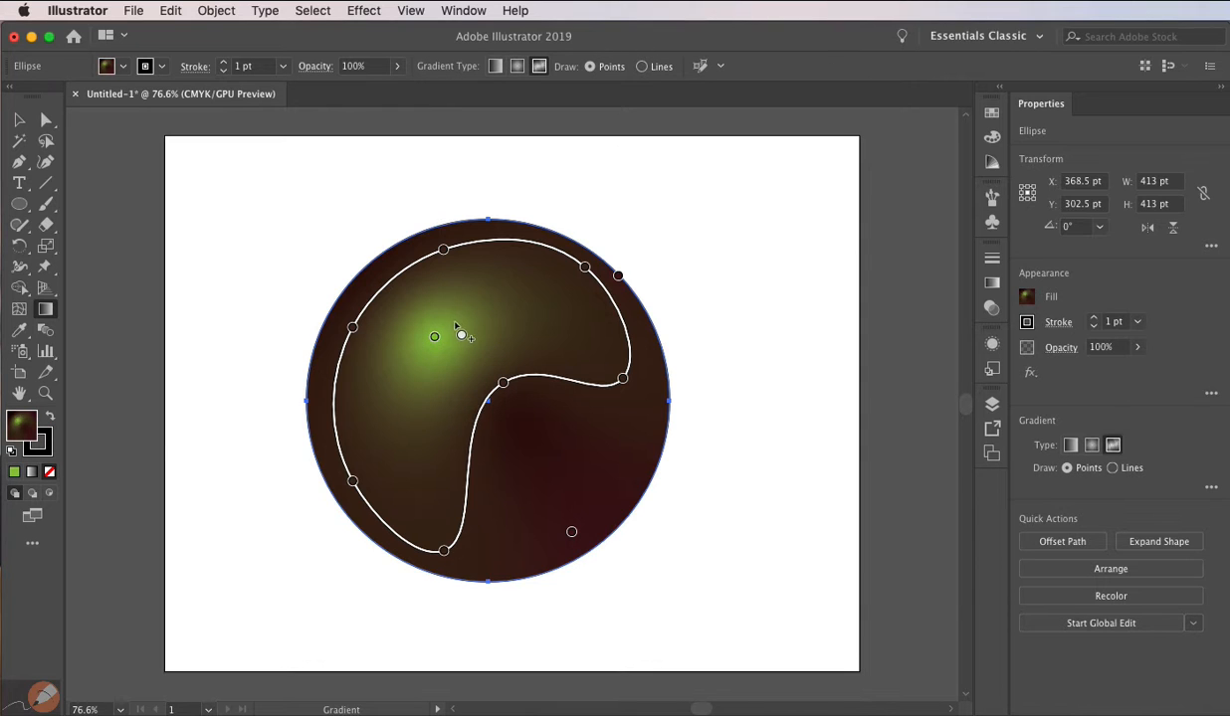
mouse_move(425, 406)
mouse_down()
mouse_move(427, 431)
mouse_move(423, 403)
mouse_up()
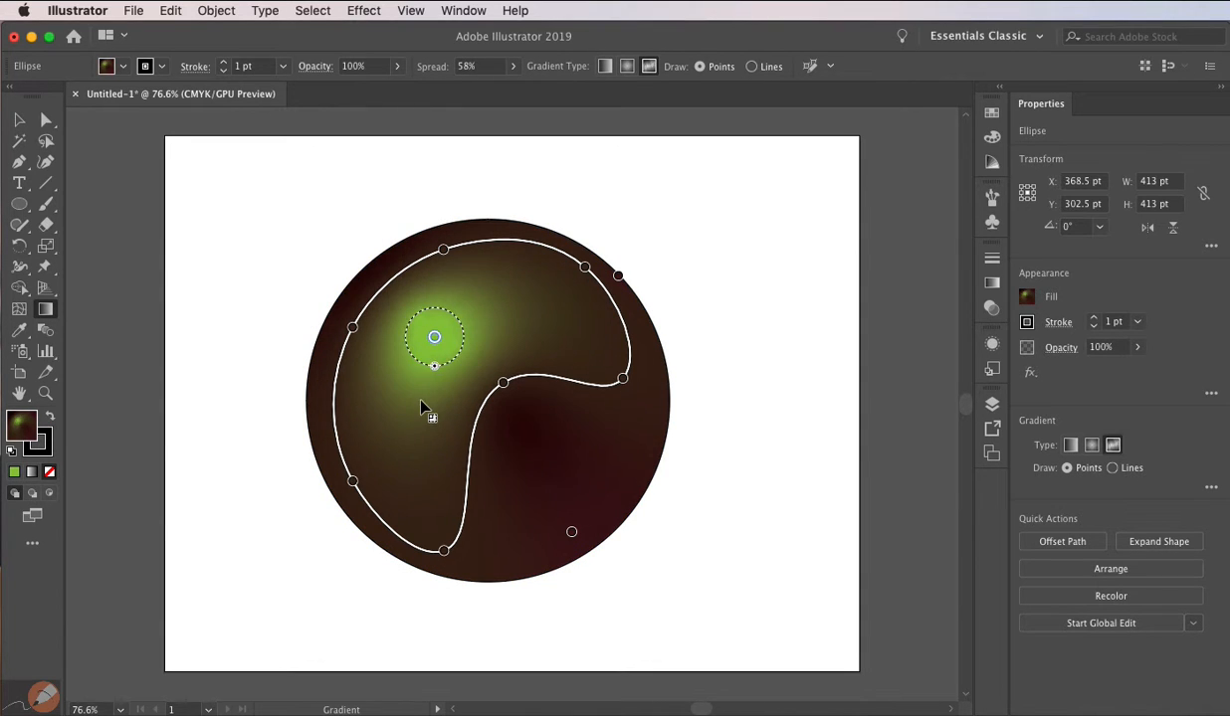
Return to Lines mode and draw a closed loop of eight white color stops in the lower-right area outside the dark loop
click(1112, 469)
click(642, 336)
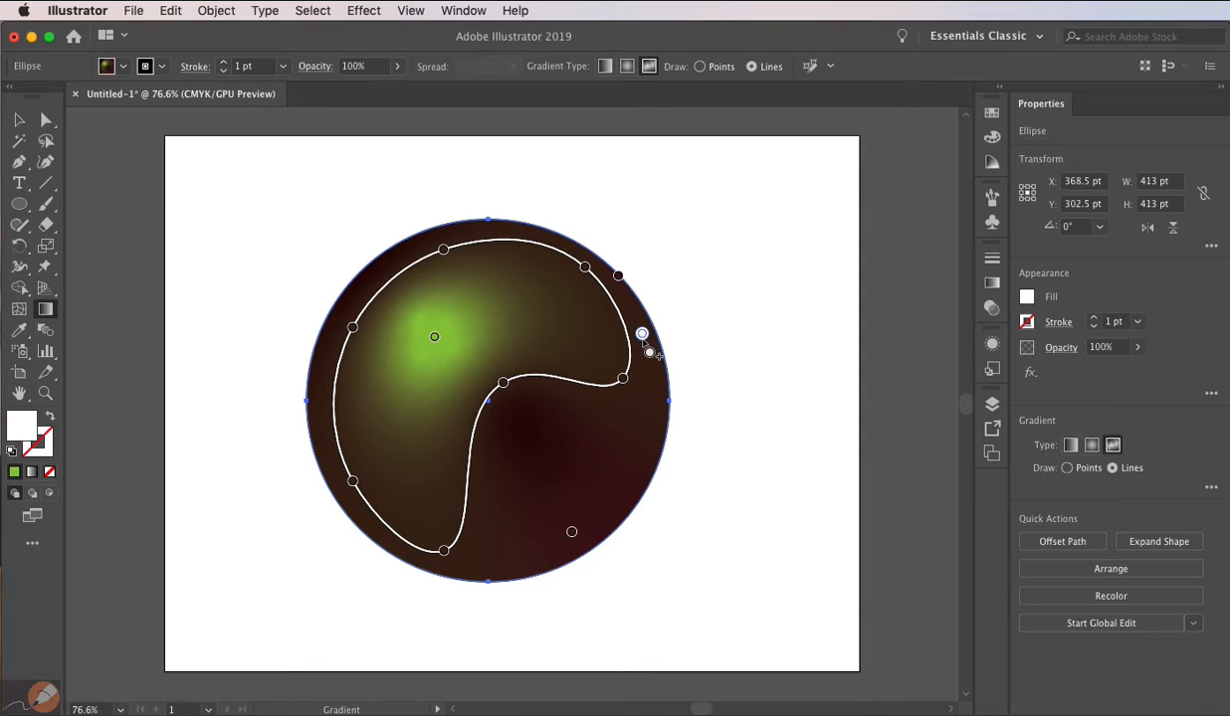
click(642, 416)
click(577, 440)
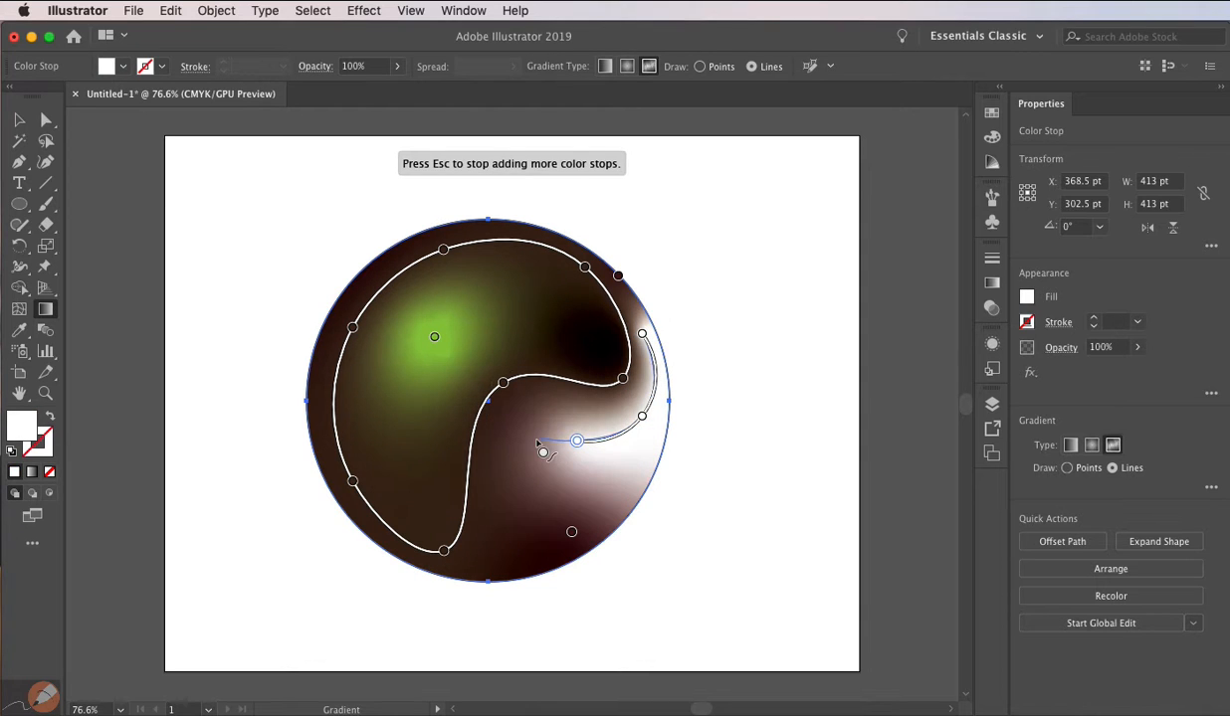
click(524, 441)
click(493, 493)
click(483, 546)
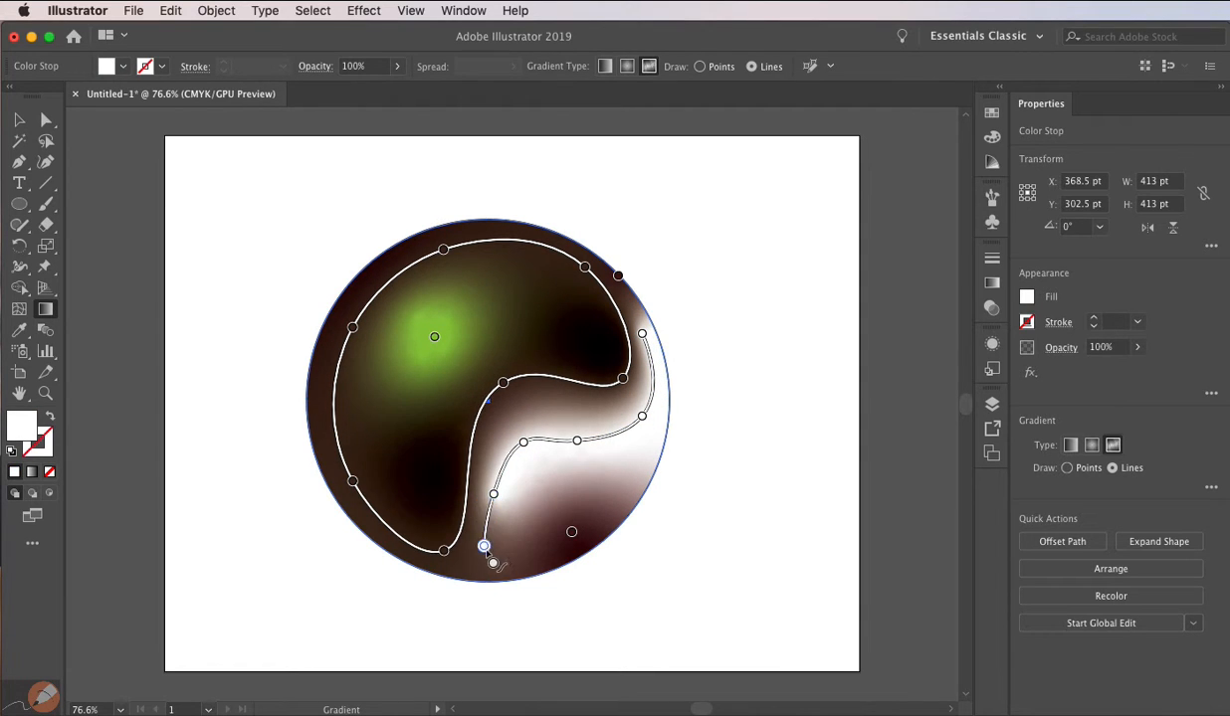
click(593, 504)
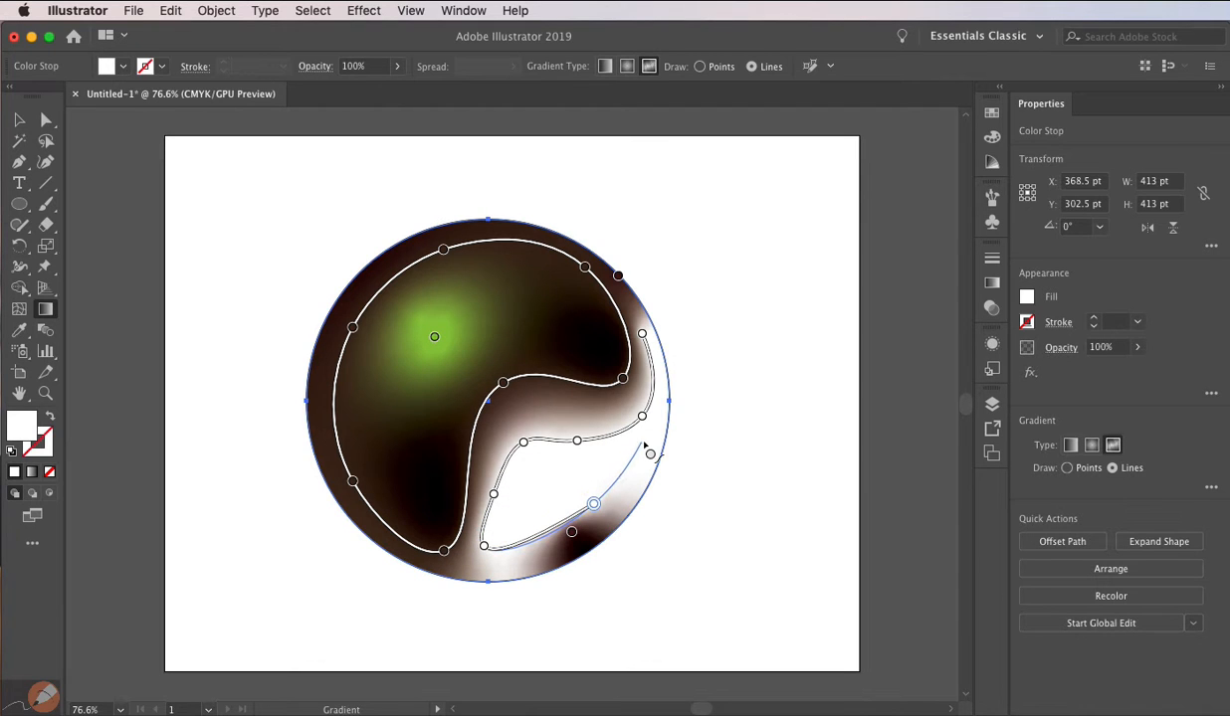
click(646, 437)
key(Escape)
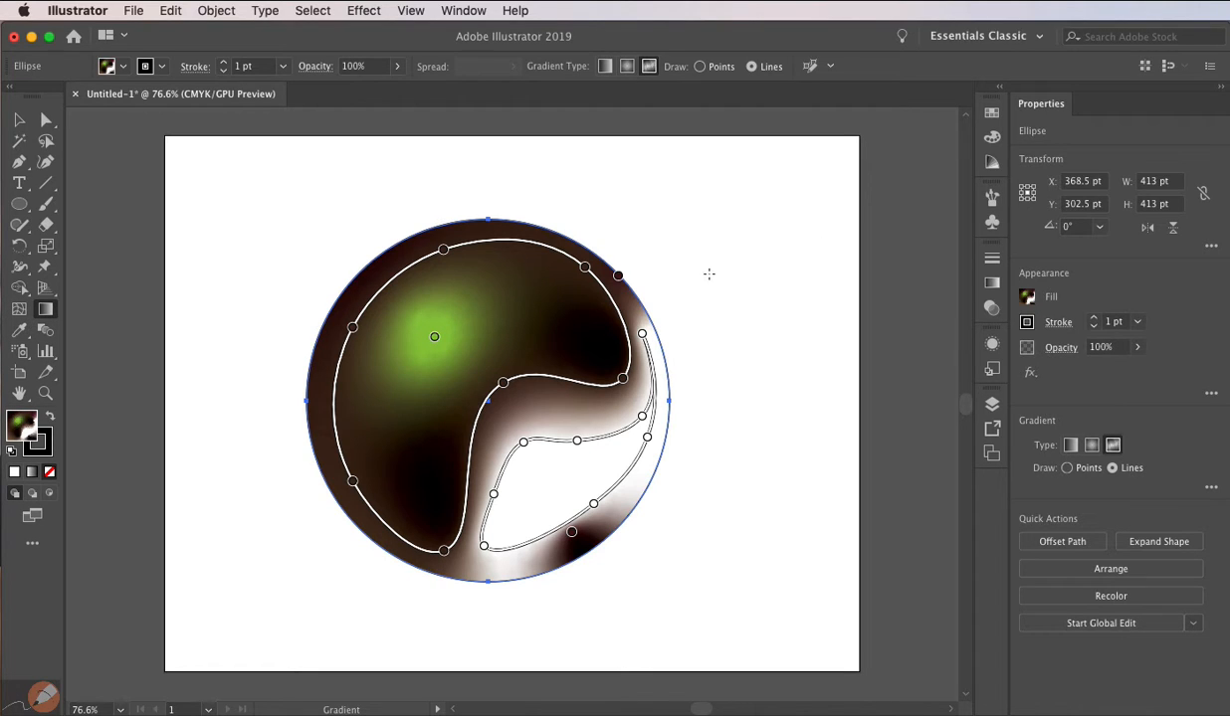
click(642, 306)
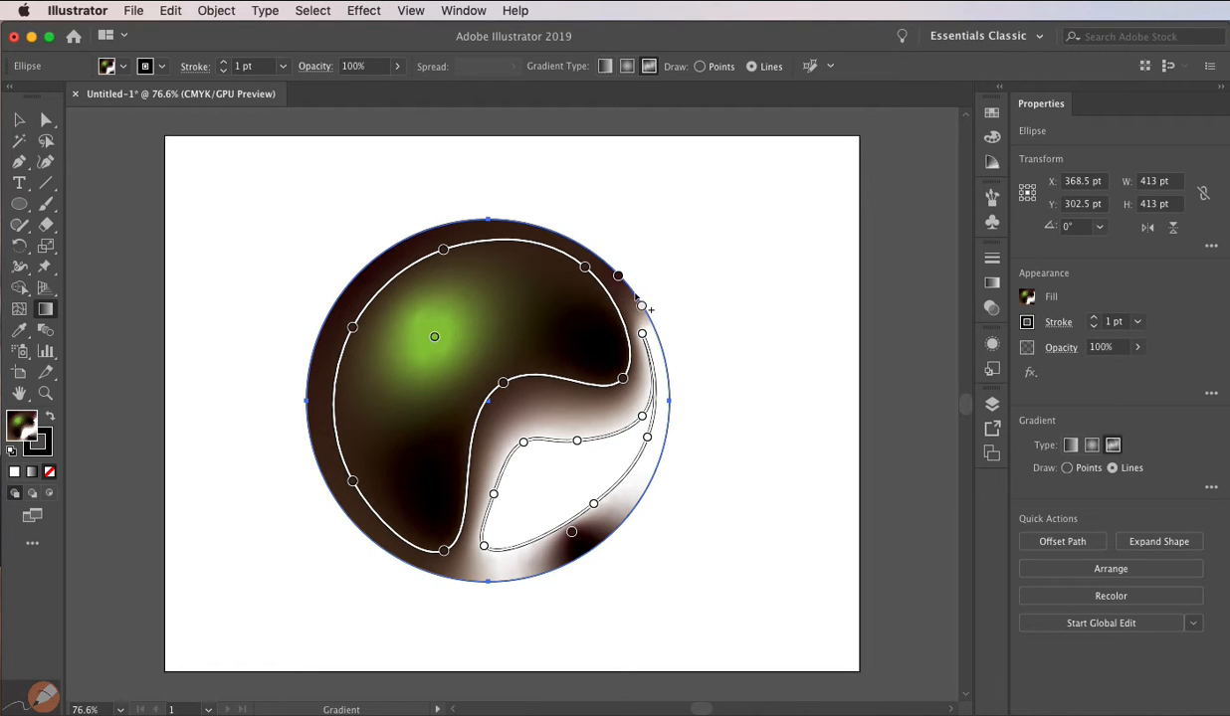